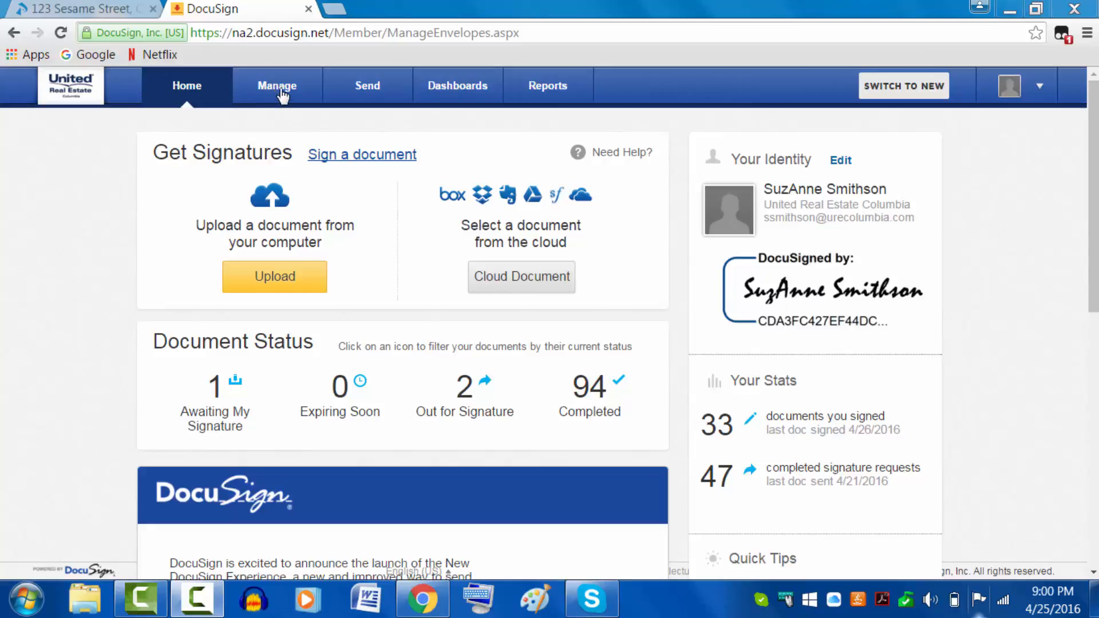
Clone the completed sent envelope with the subject "Please DocuSign this document: Buyer Agency.pdf"
click(277, 87)
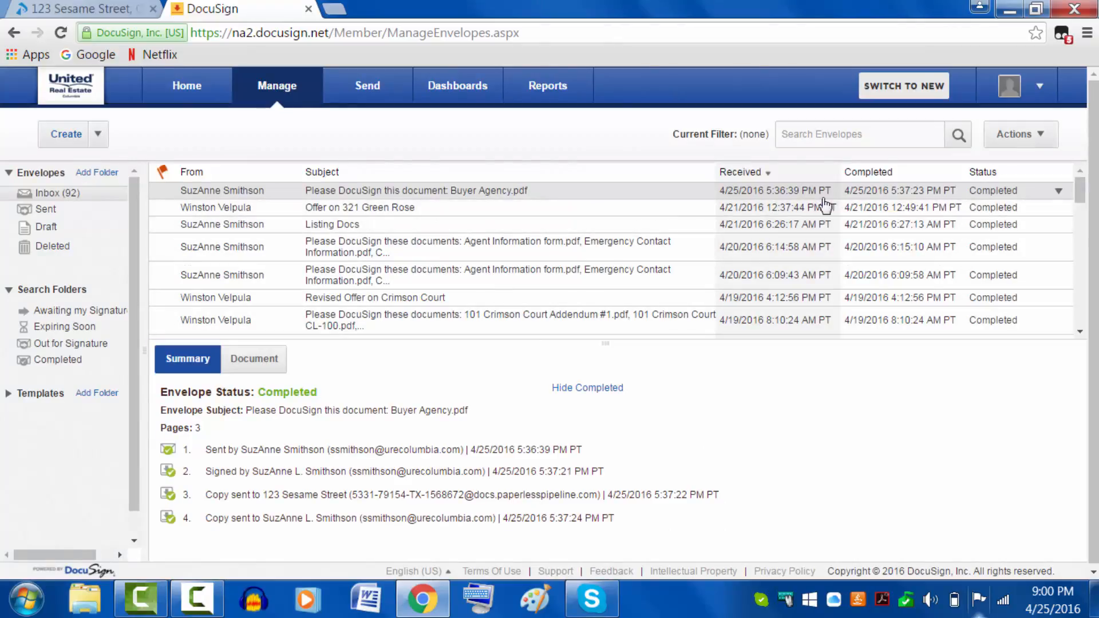
click(1059, 211)
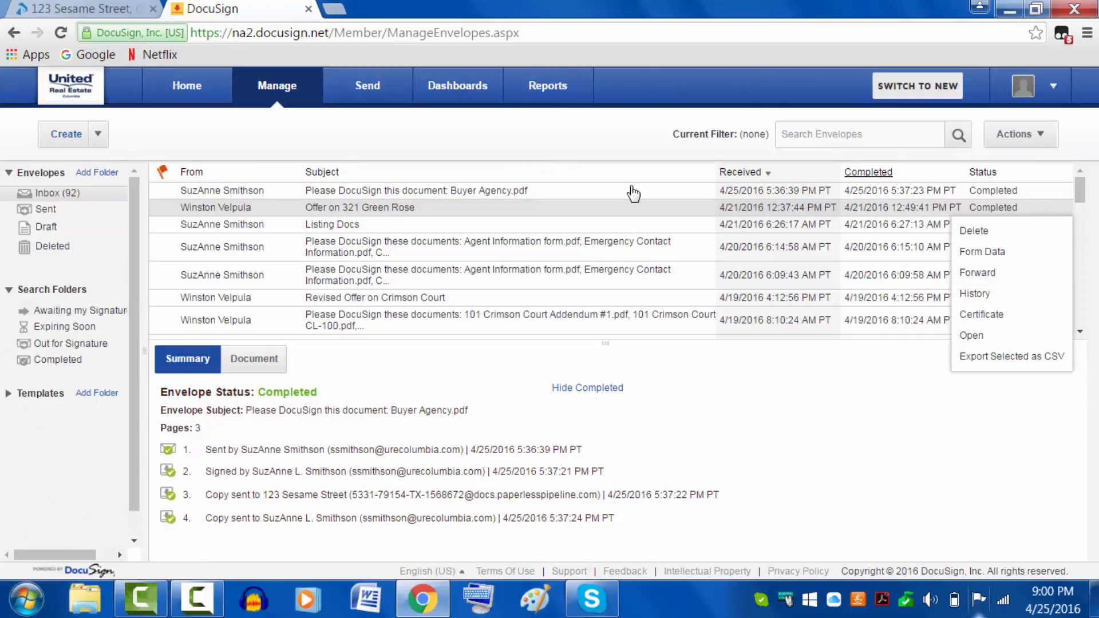
click(44, 211)
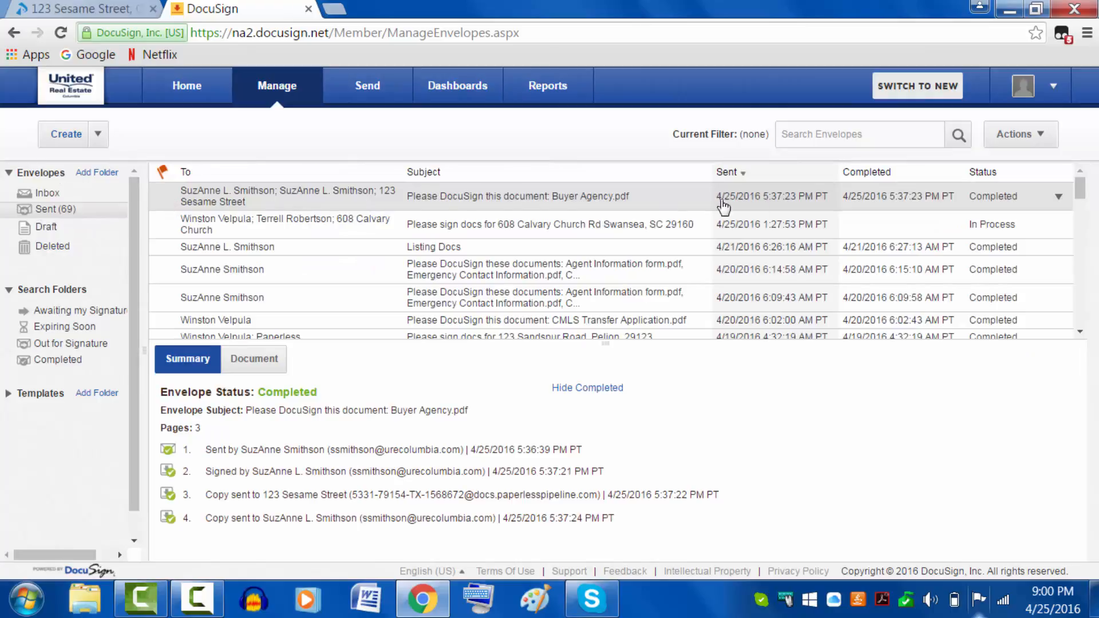
click(1059, 197)
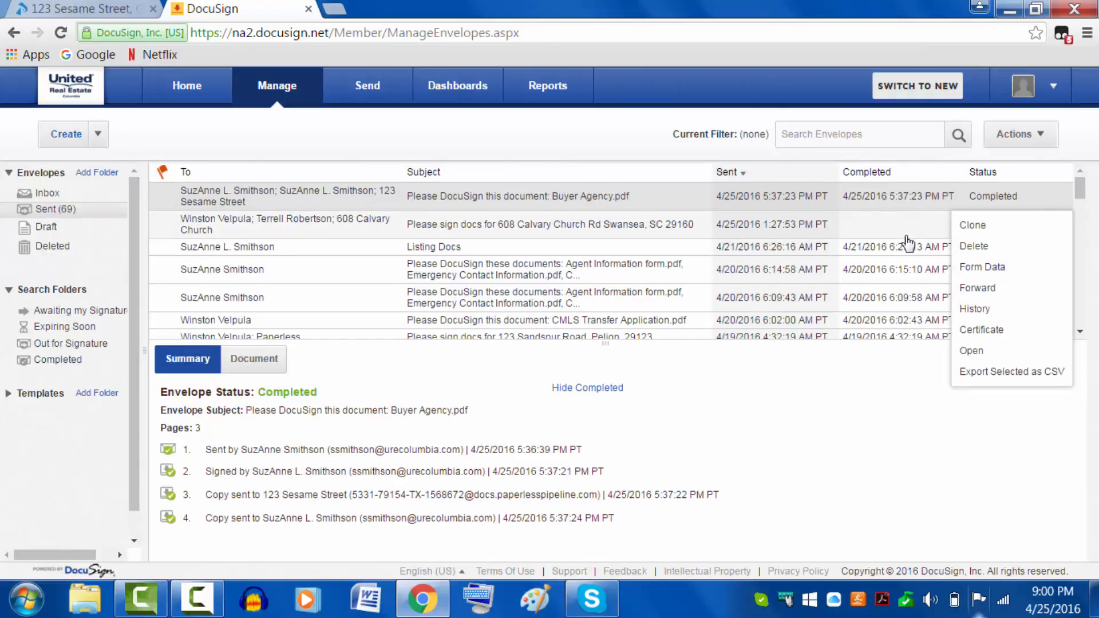
click(973, 225)
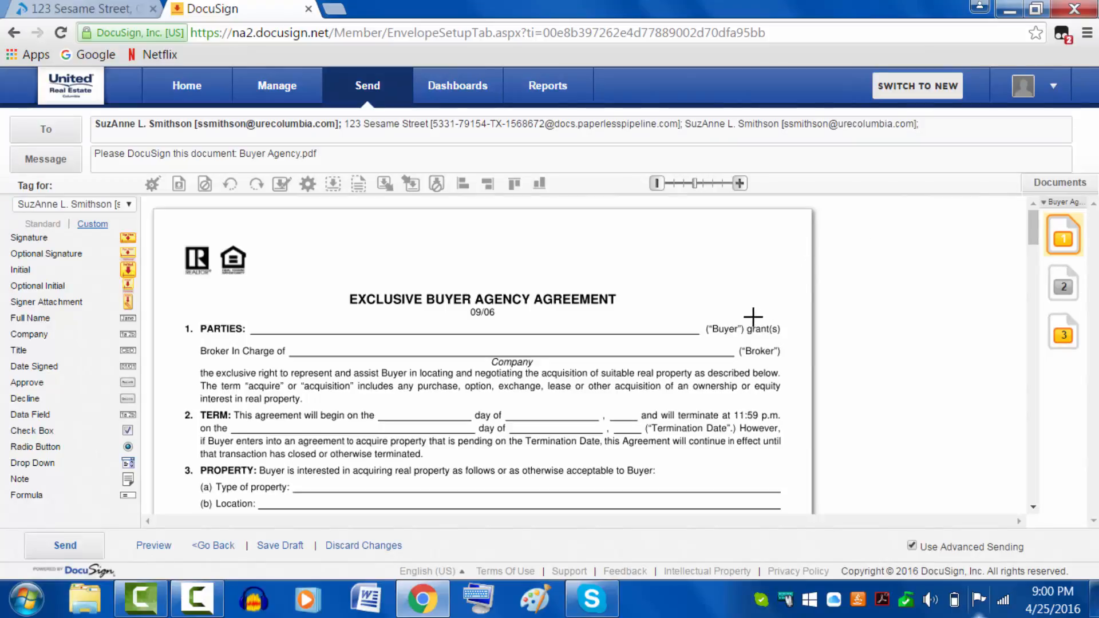
Remove the order 1 signer from the cloned envelope's recipients together with all tags assigned to that signer
scroll(714, 322, down, 2)
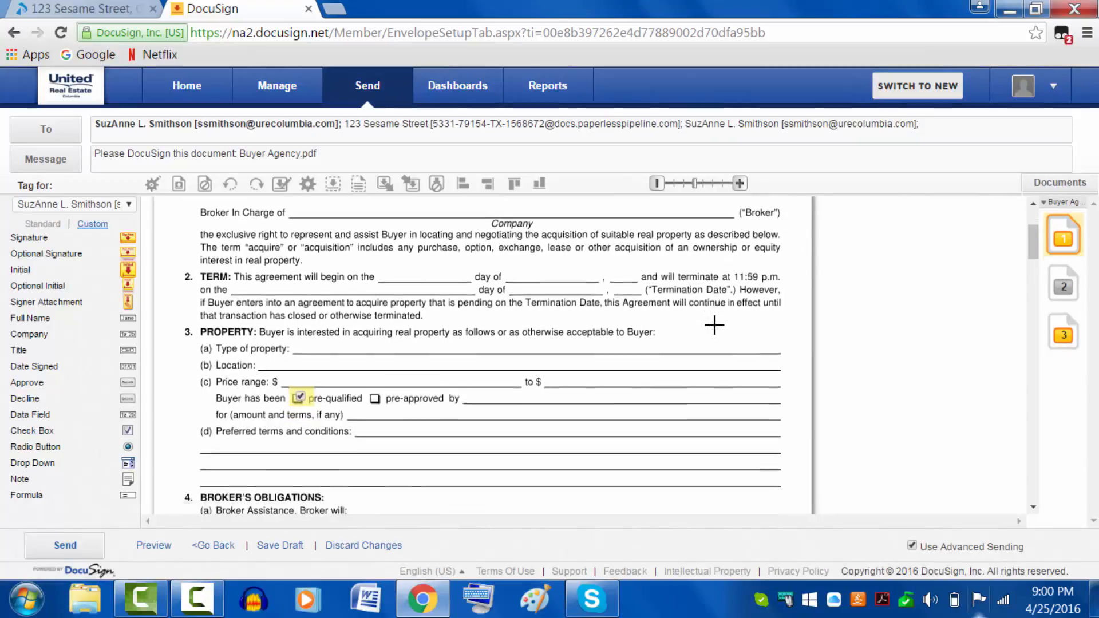
scroll(714, 325, down, 7)
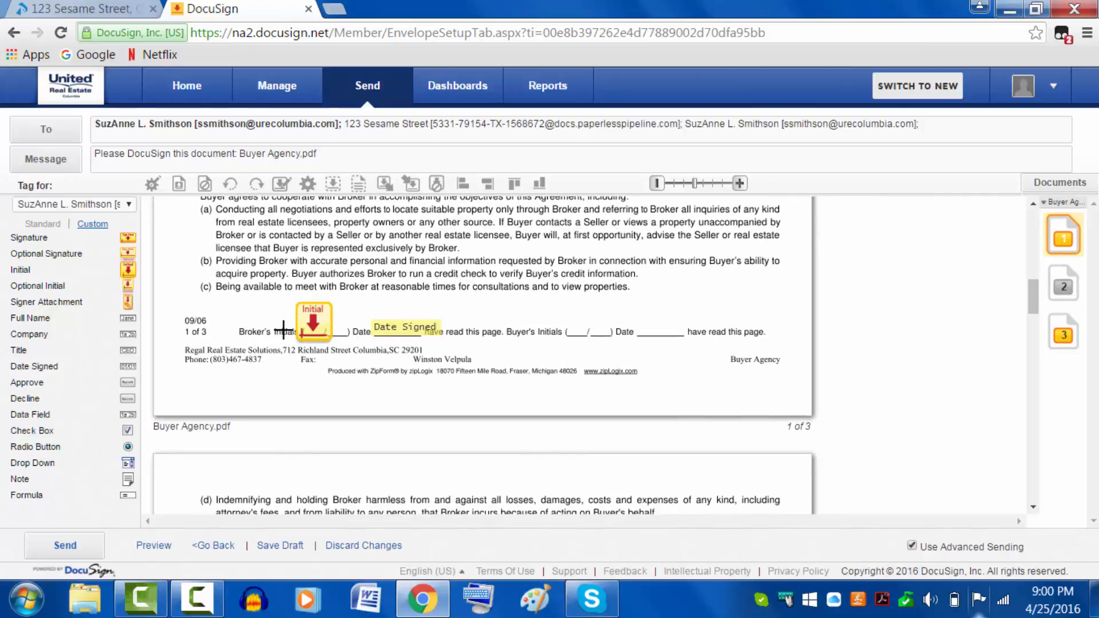
scroll(699, 304, down, 5)
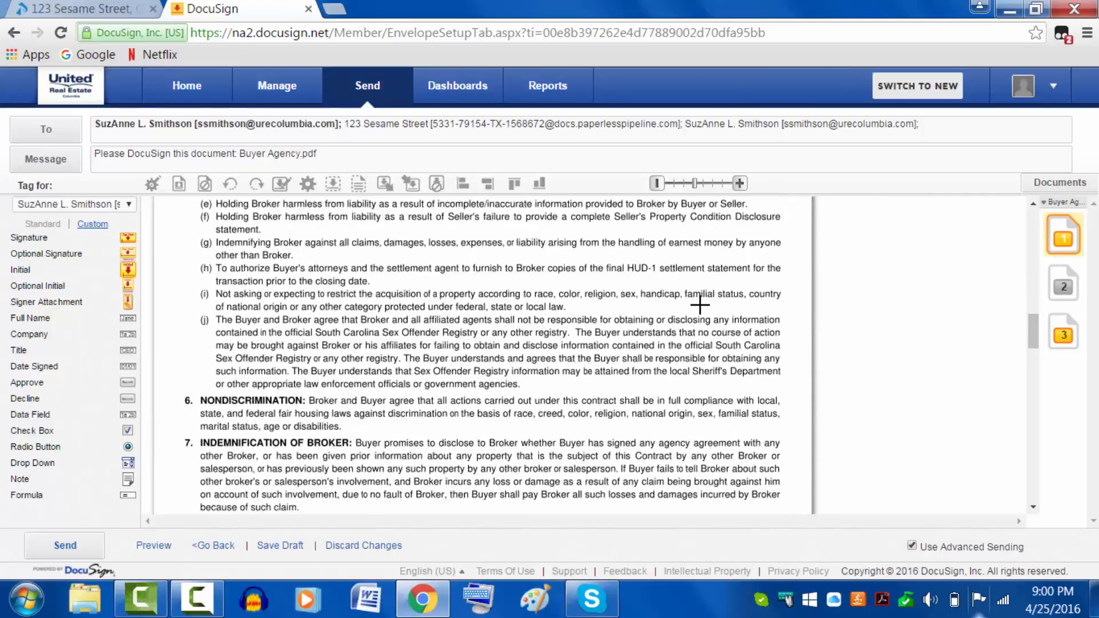
scroll(700, 305, down, 15)
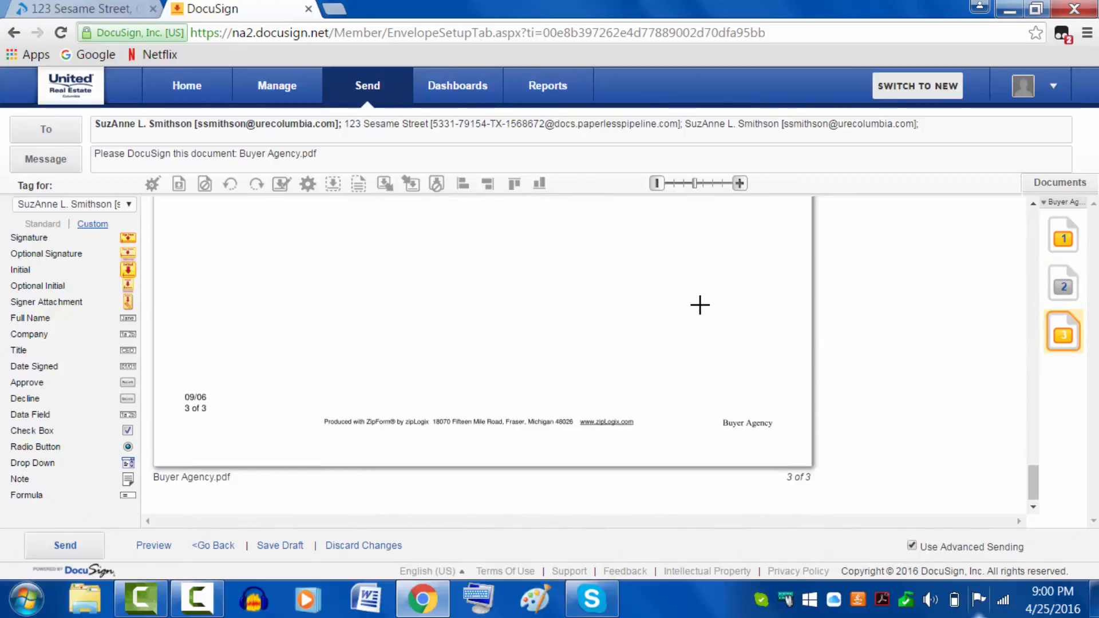
scroll(700, 305, up, 20)
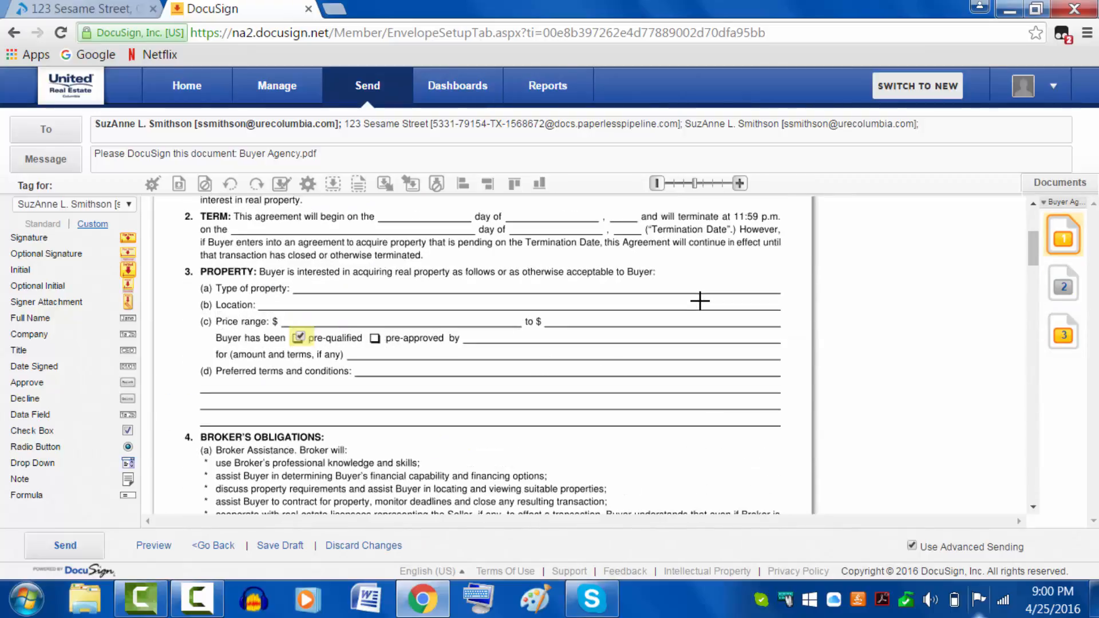
scroll(700, 287, up, 4)
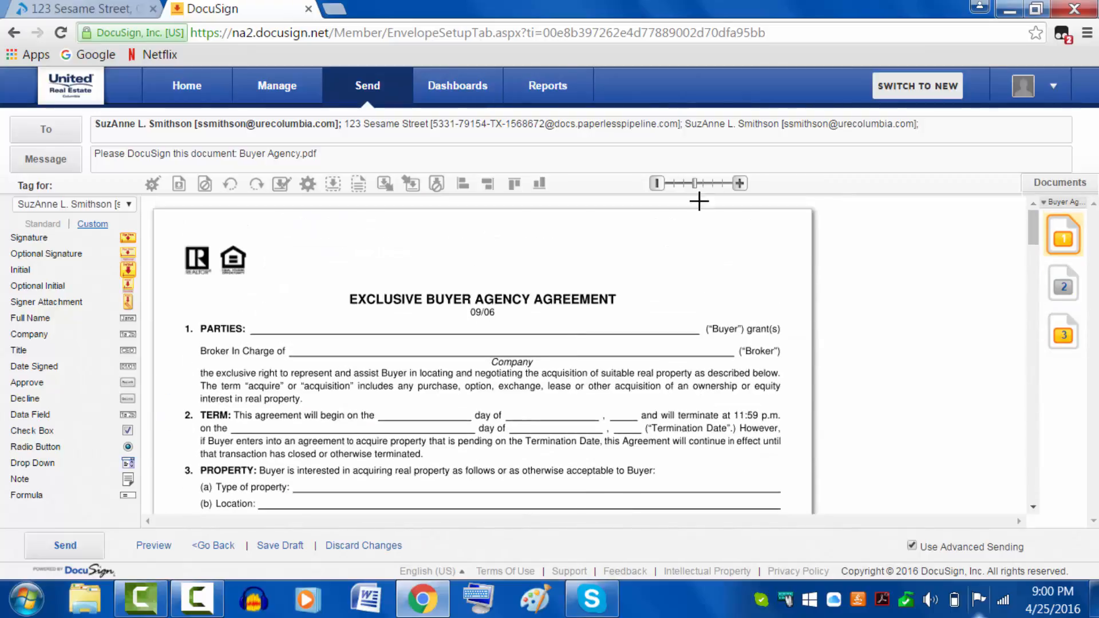
click(54, 136)
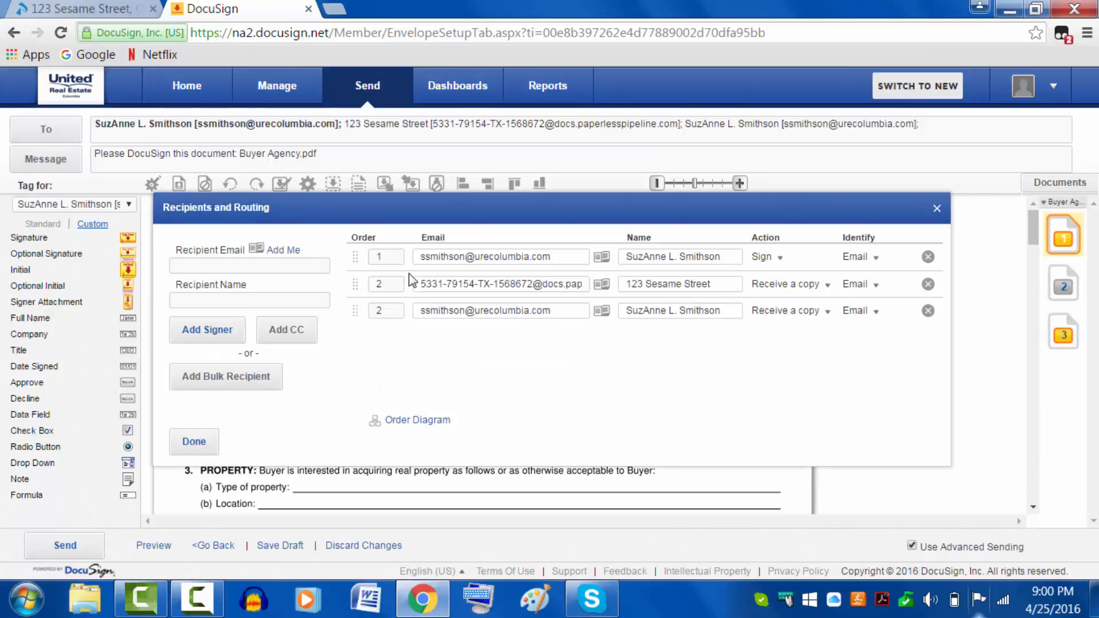
click(928, 256)
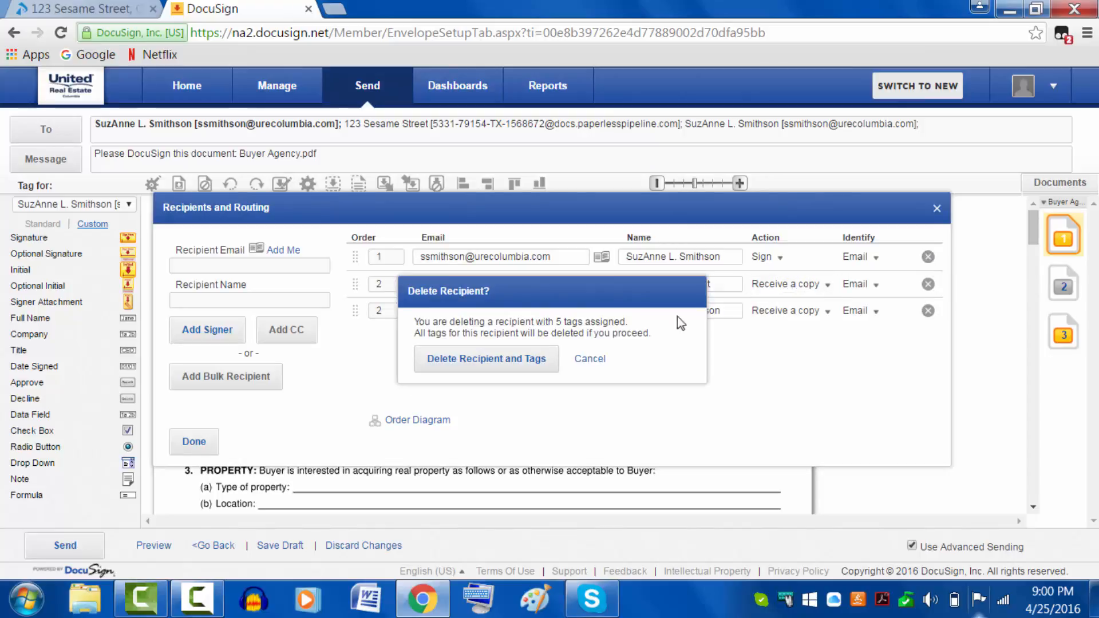
click(523, 359)
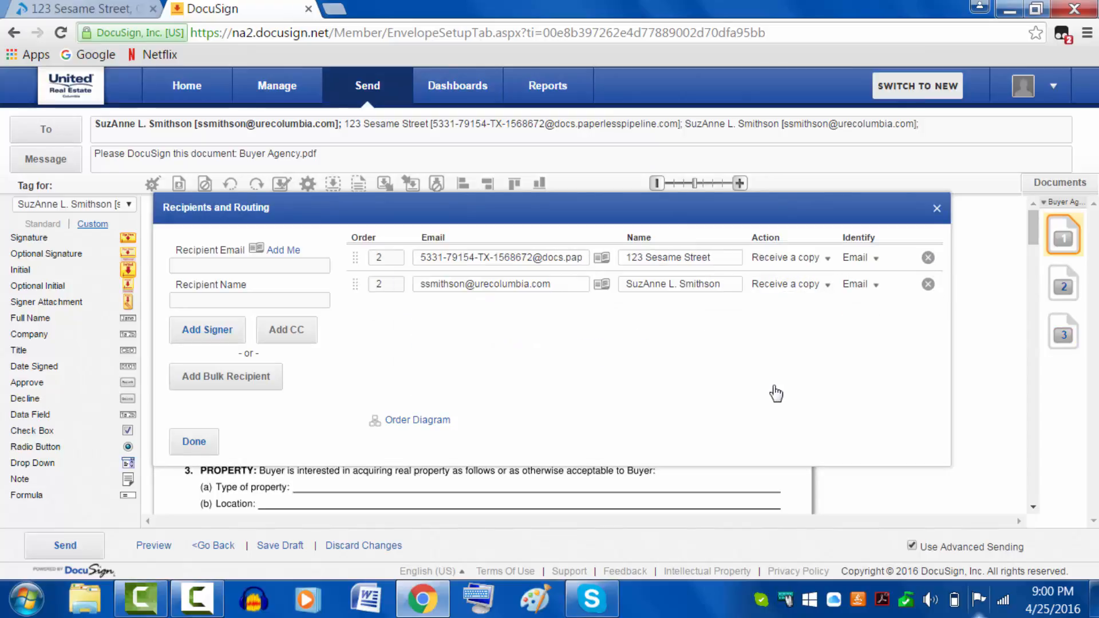
click(192, 442)
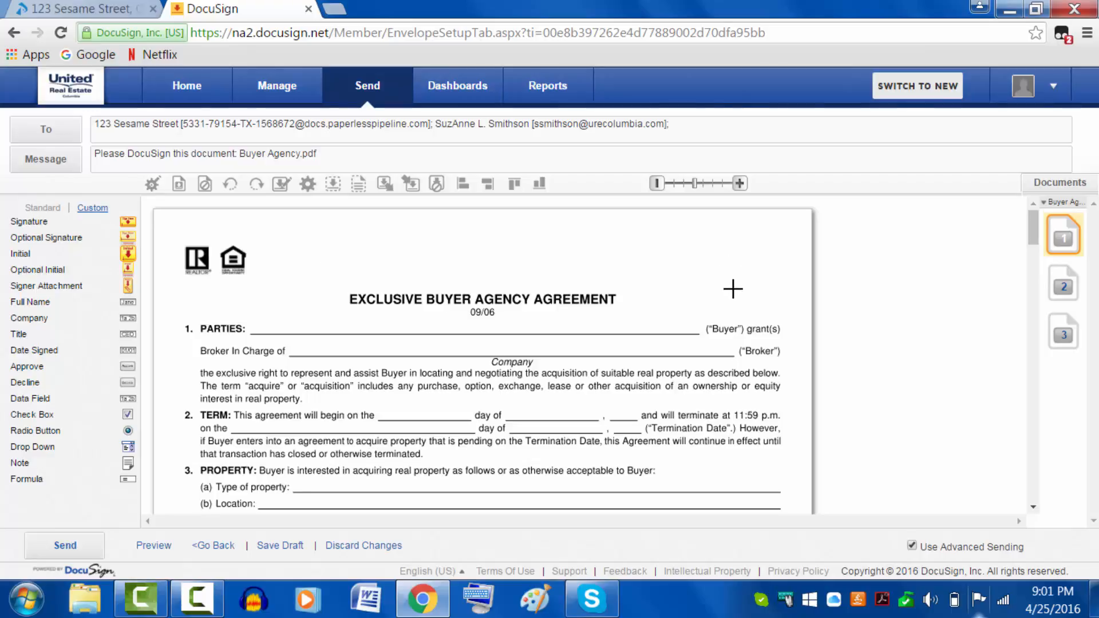
Look up the signer by e-mail among the saved contacts and add them to the envelope as a signer
scroll(733, 288, down, 12)
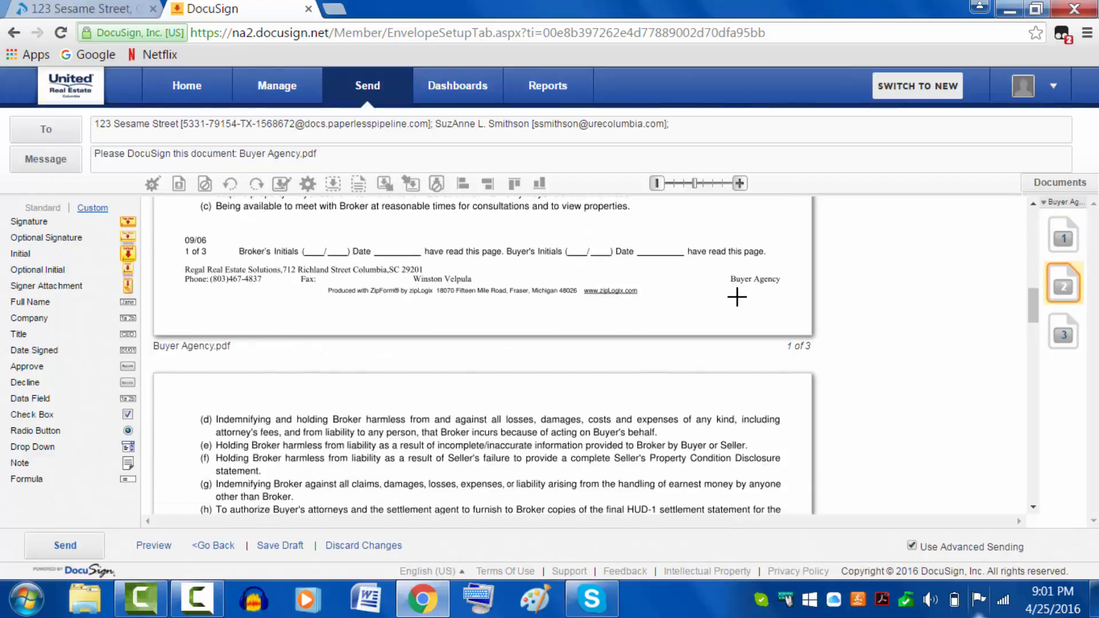
scroll(737, 297, down, 15)
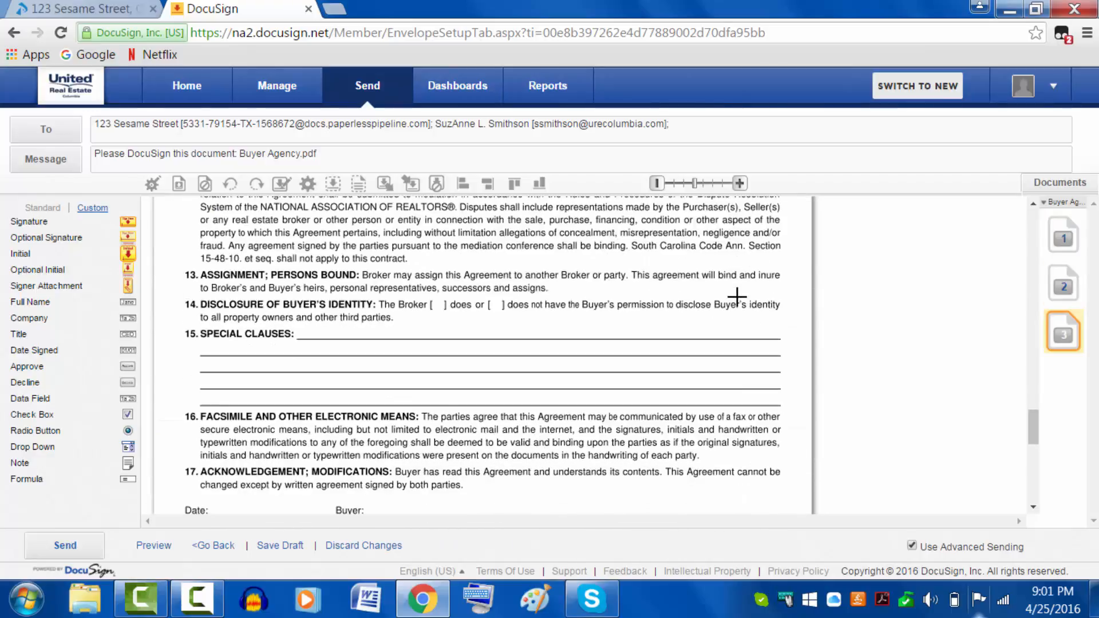
scroll(737, 297, up, 15)
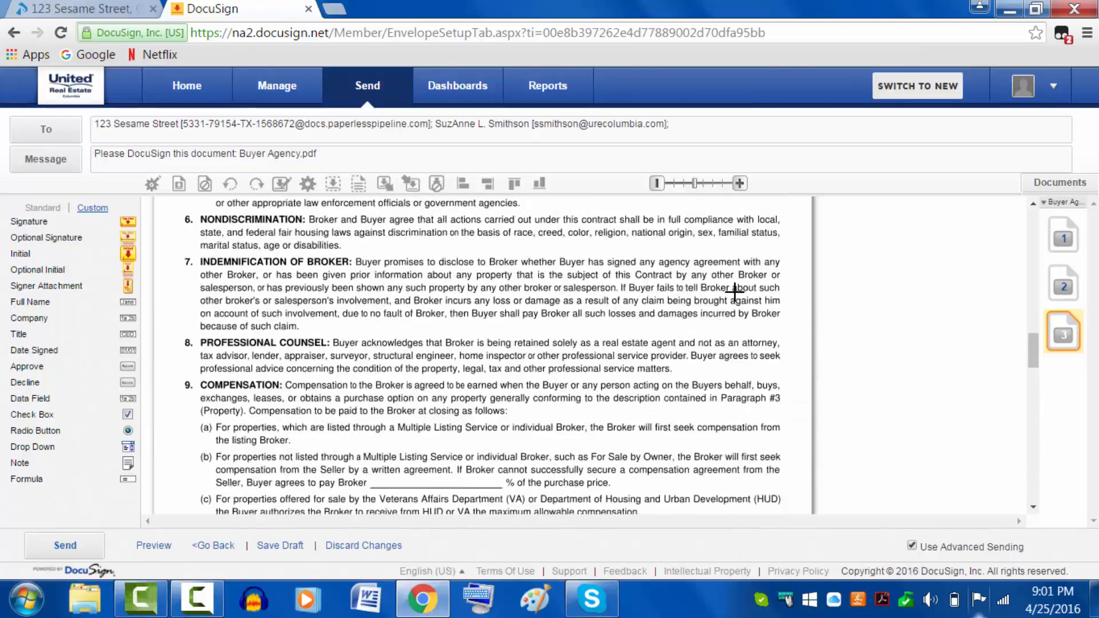
scroll(733, 286, up, 5)
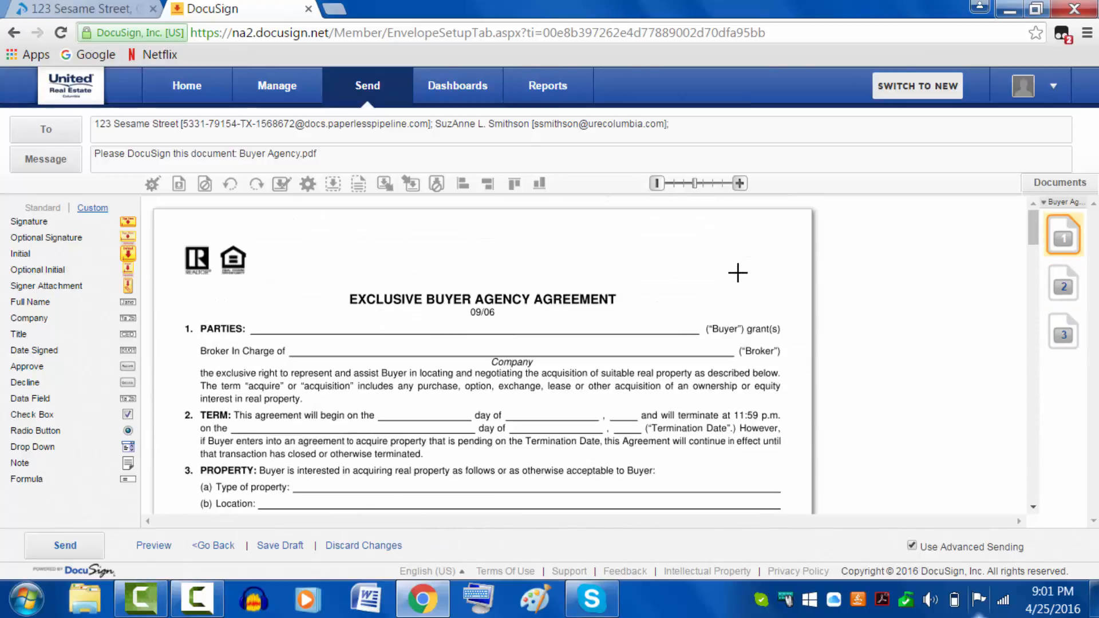
click(64, 139)
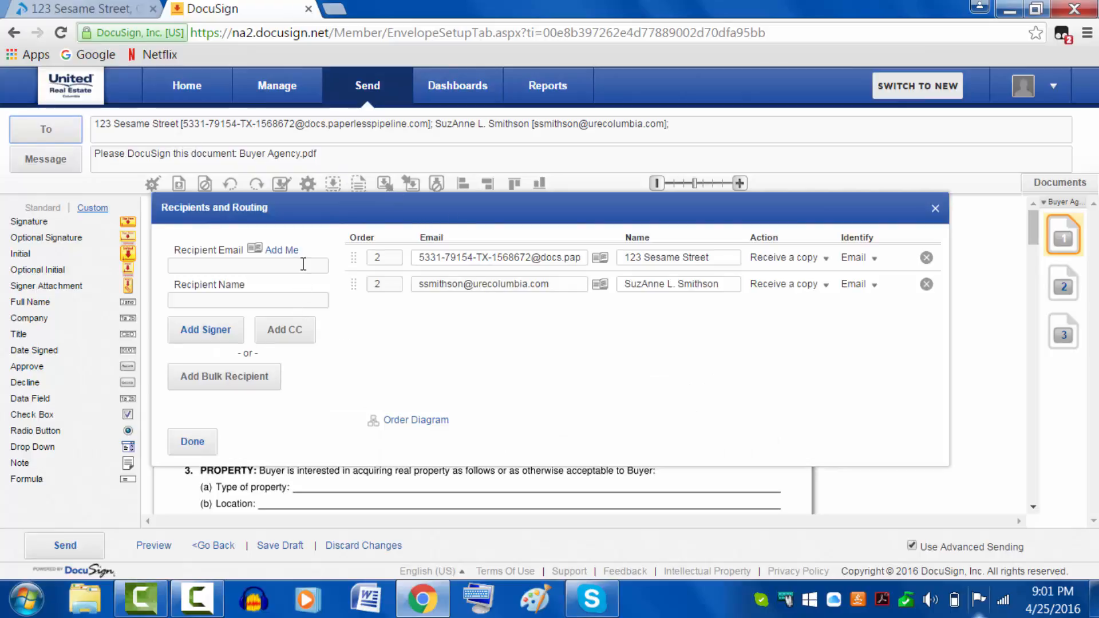
click(305, 266)
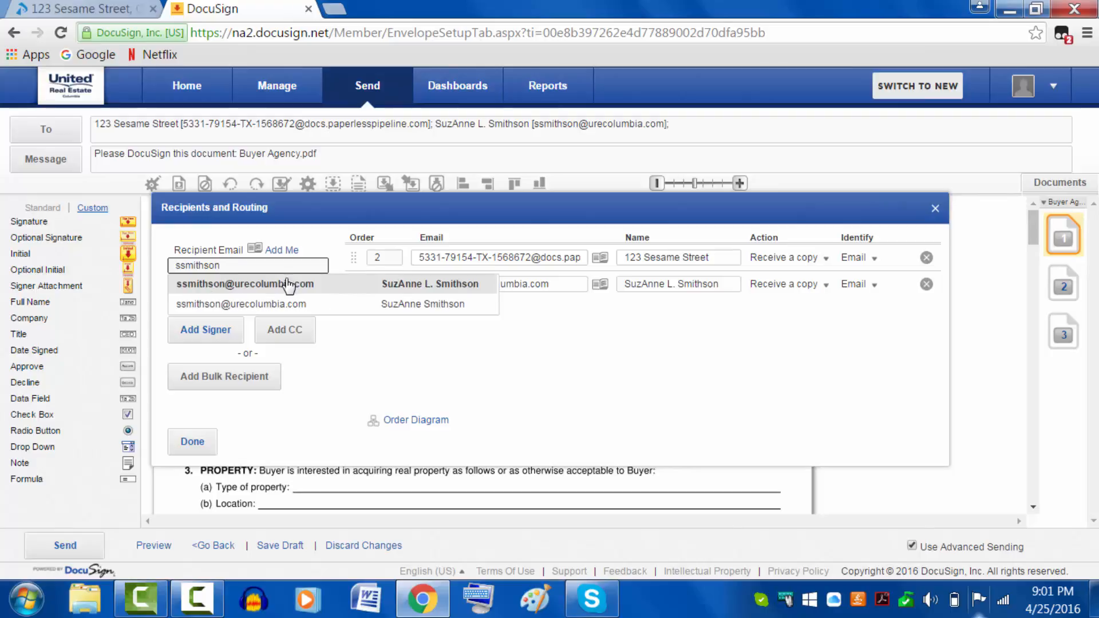
click(288, 284)
click(217, 332)
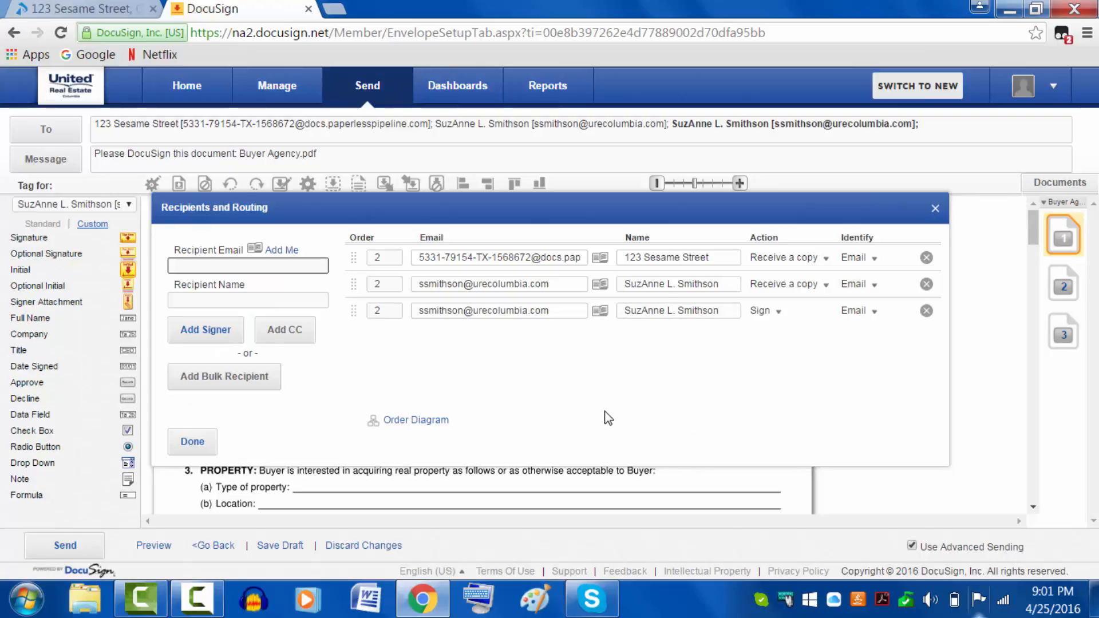
Set the newly added signer's routing order to 1 and finish editing the recipients
click(389, 310)
key(BackSpace)
text(1)
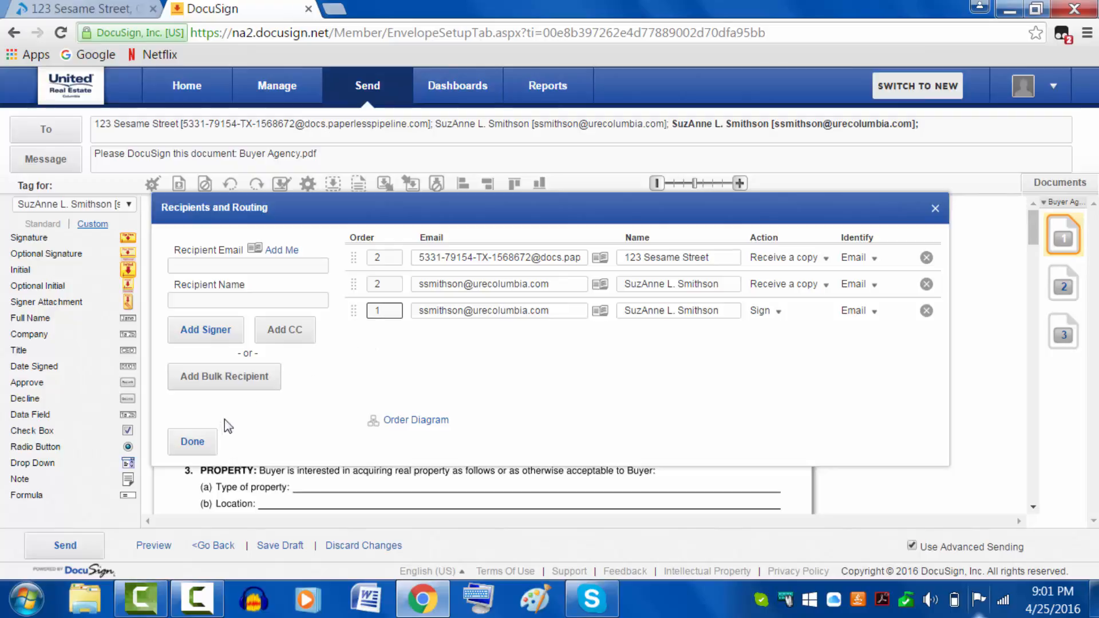
click(198, 444)
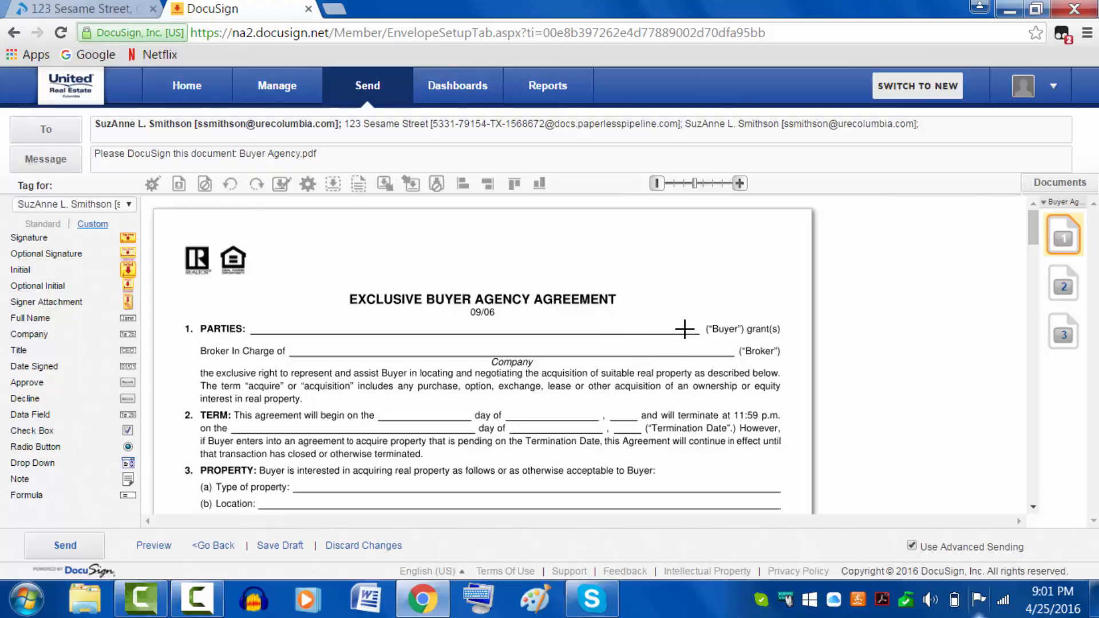
Place data fields on the Parties line and the Broker In Charge line of the agreement's first page
scroll(685, 329, down, 15)
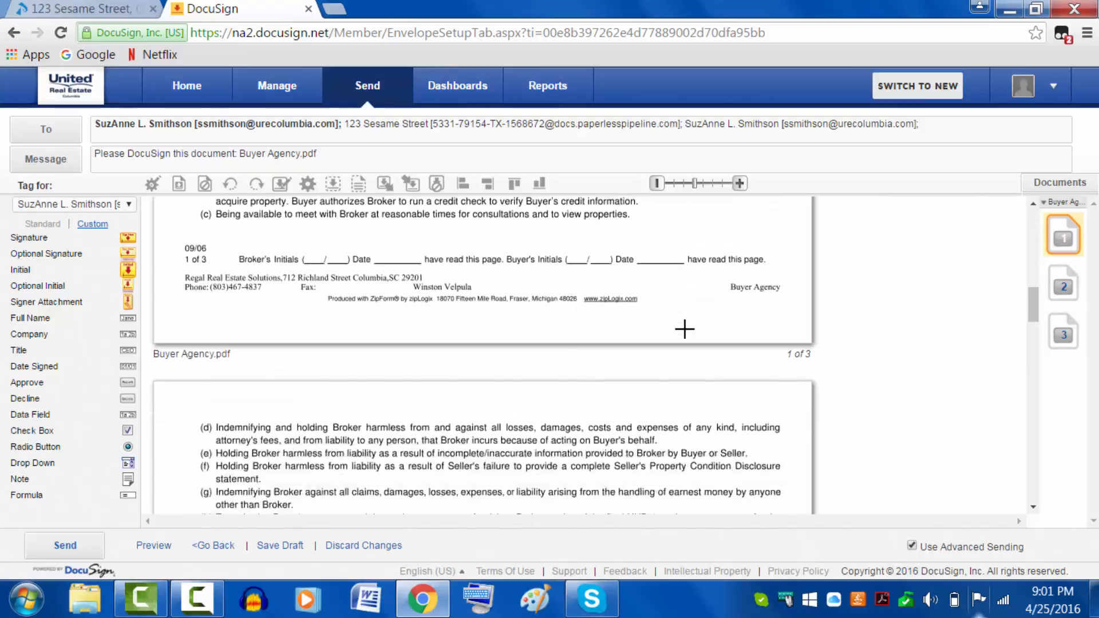
scroll(685, 329, down, 20)
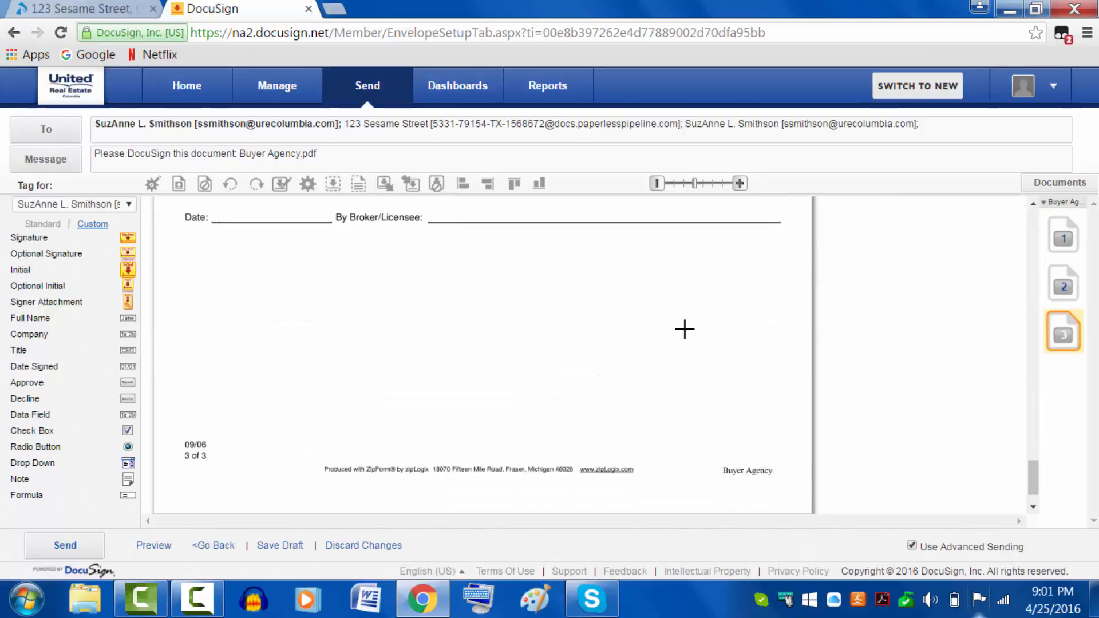
scroll(685, 330, up, 4)
scroll(684, 329, up, 1)
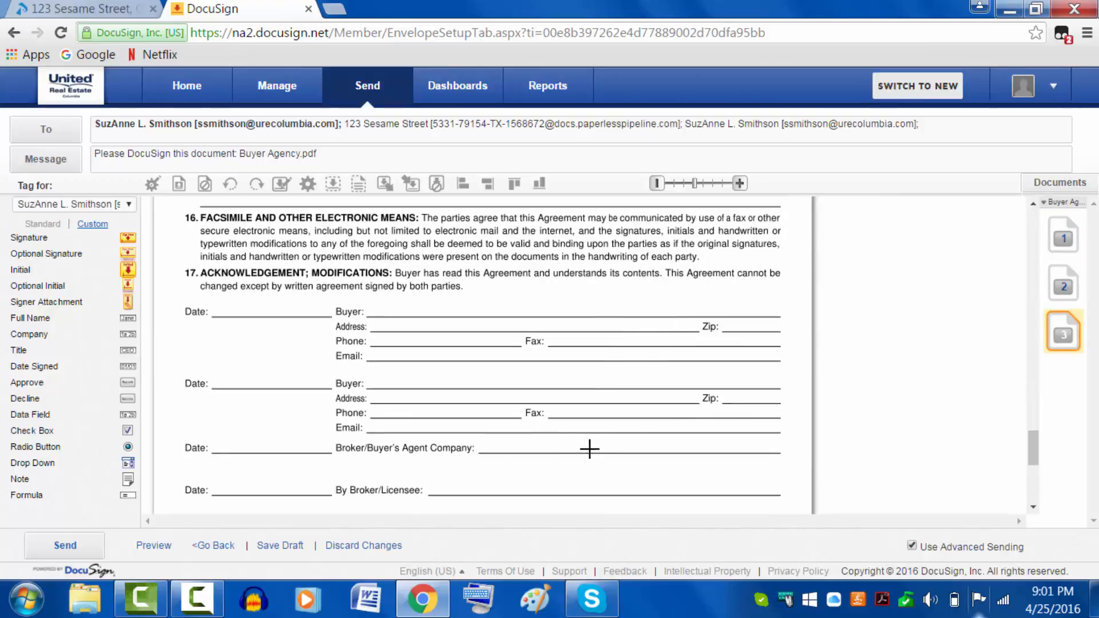
scroll(715, 447, up, 20)
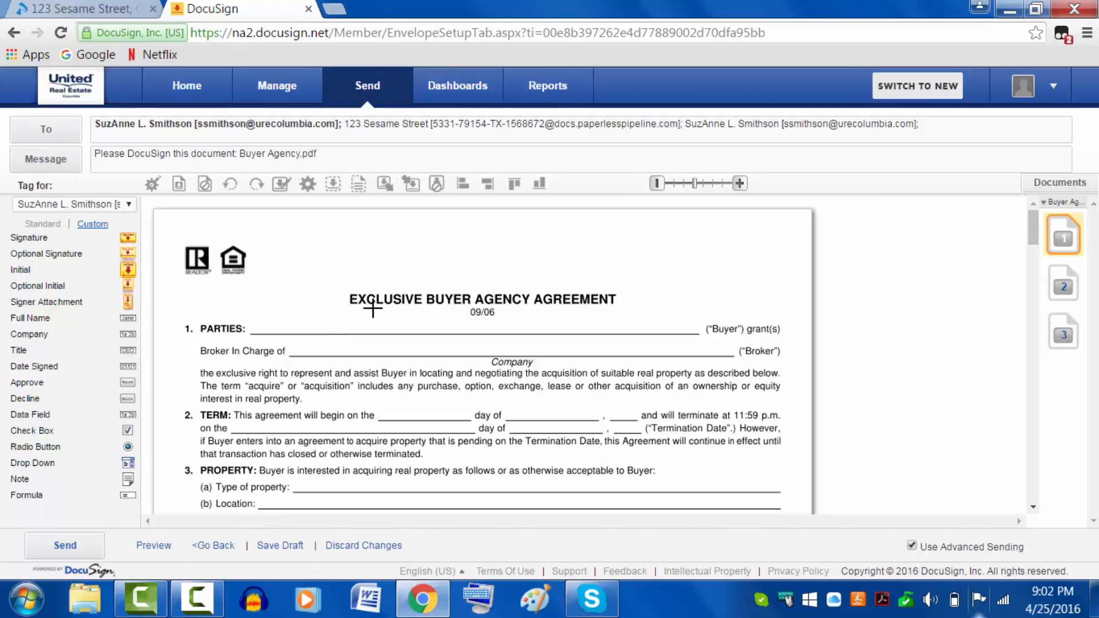
drag(133, 423, 500, 324)
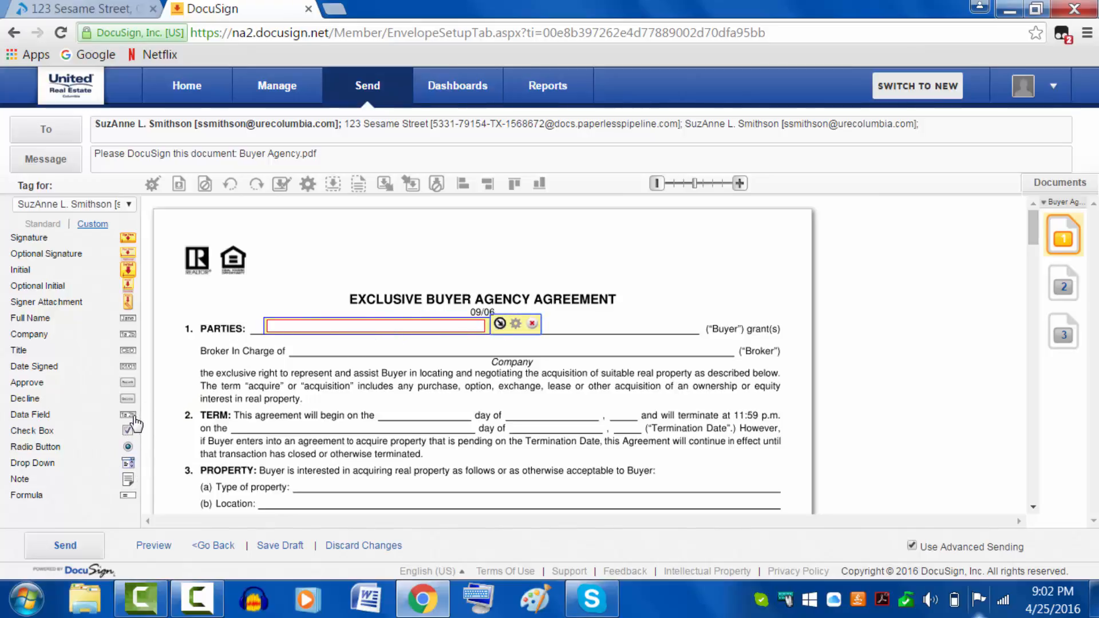
drag(135, 421, 522, 347)
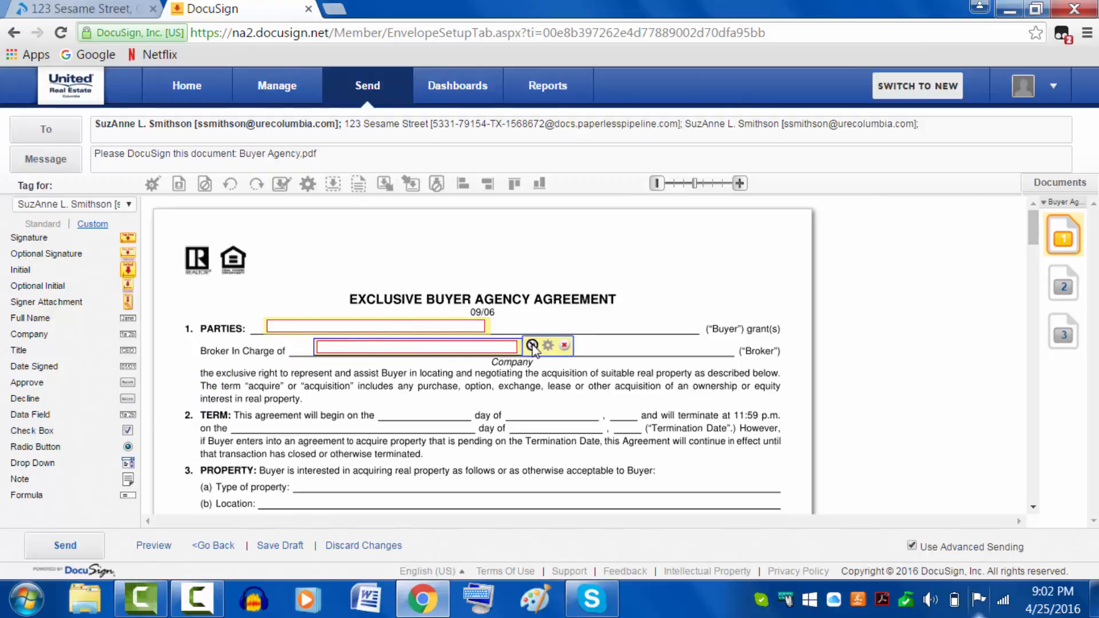
Fill the Broker In Charge data field with "United Real EState Columbia" and select the Parties data field
click(415, 348)
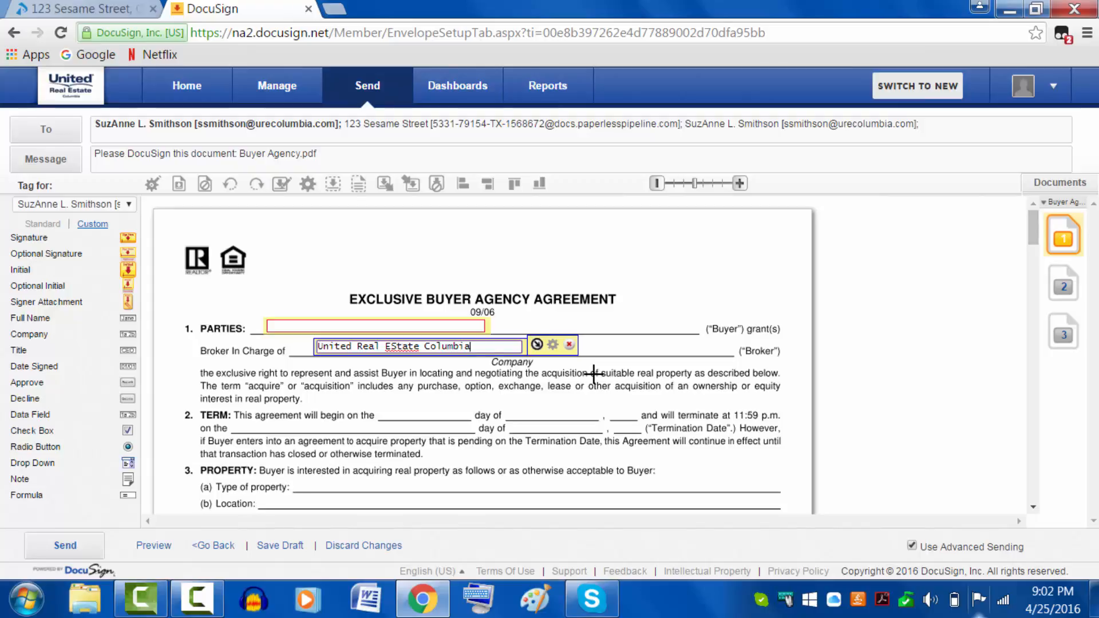
scroll(594, 374, down, 2)
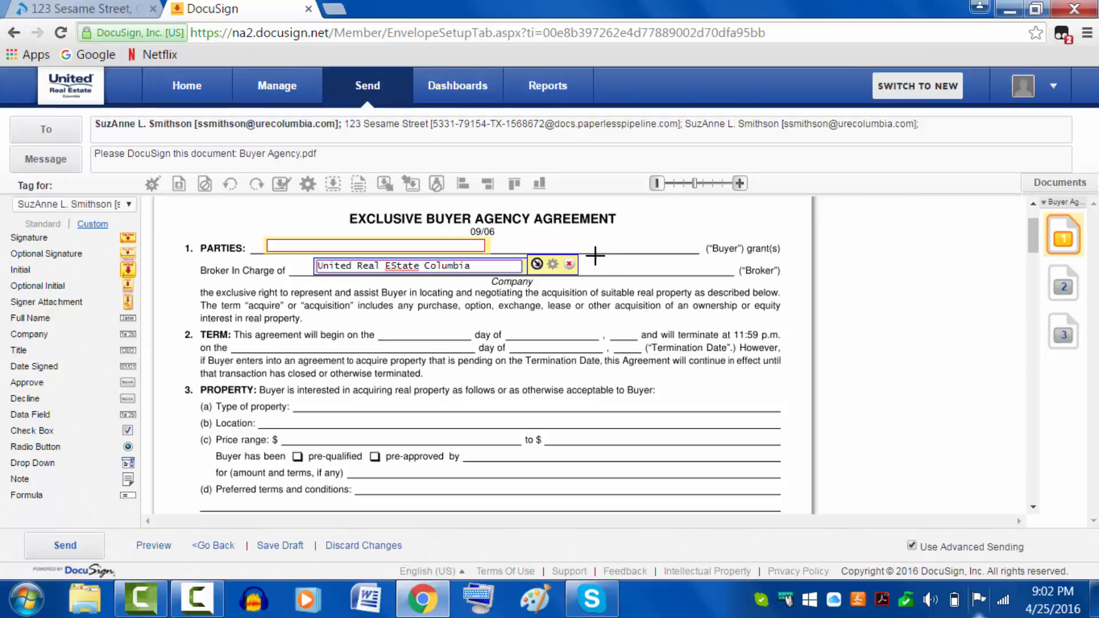
click(455, 250)
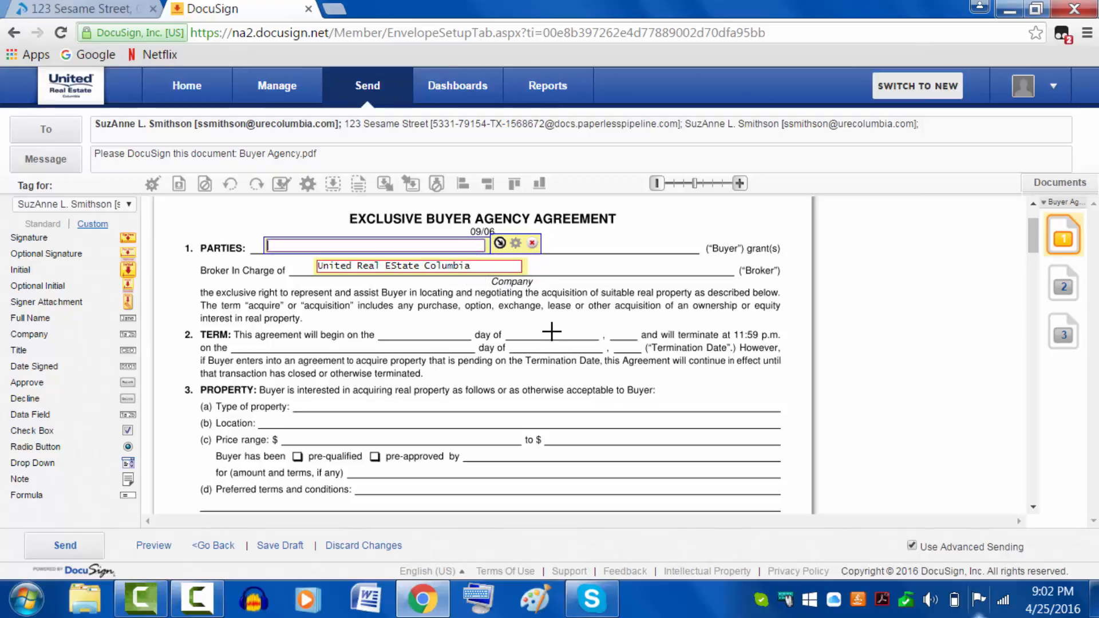
Add Agency Law.pdf from the computer's United Real Estate folder to the envelope, declining the matching Agency Agreement template
scroll(552, 331, down, 8)
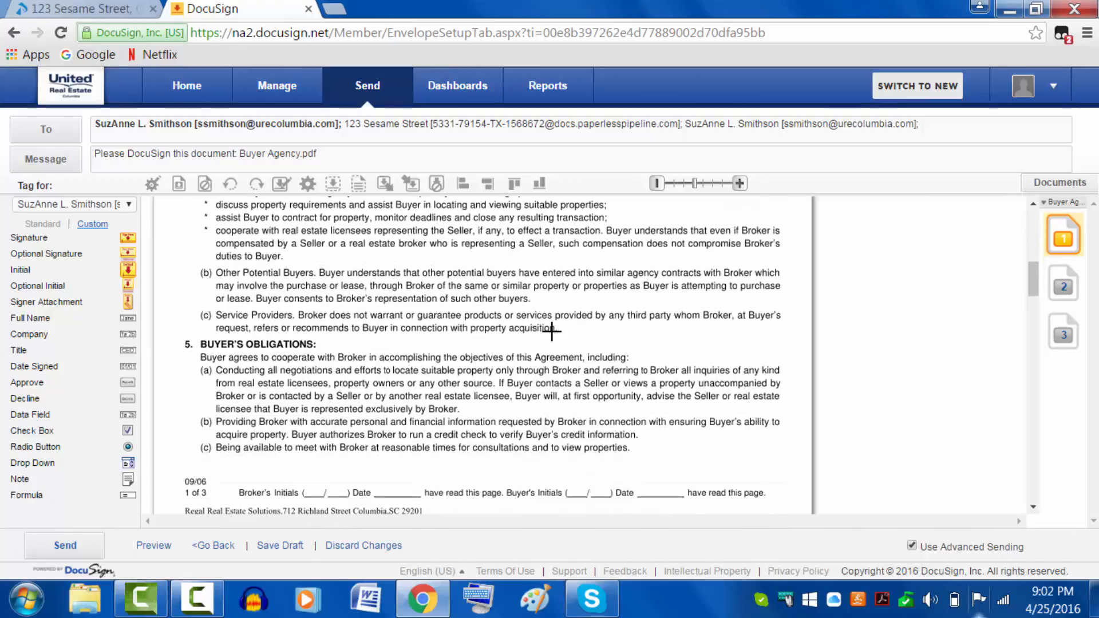
scroll(551, 331, down, 4)
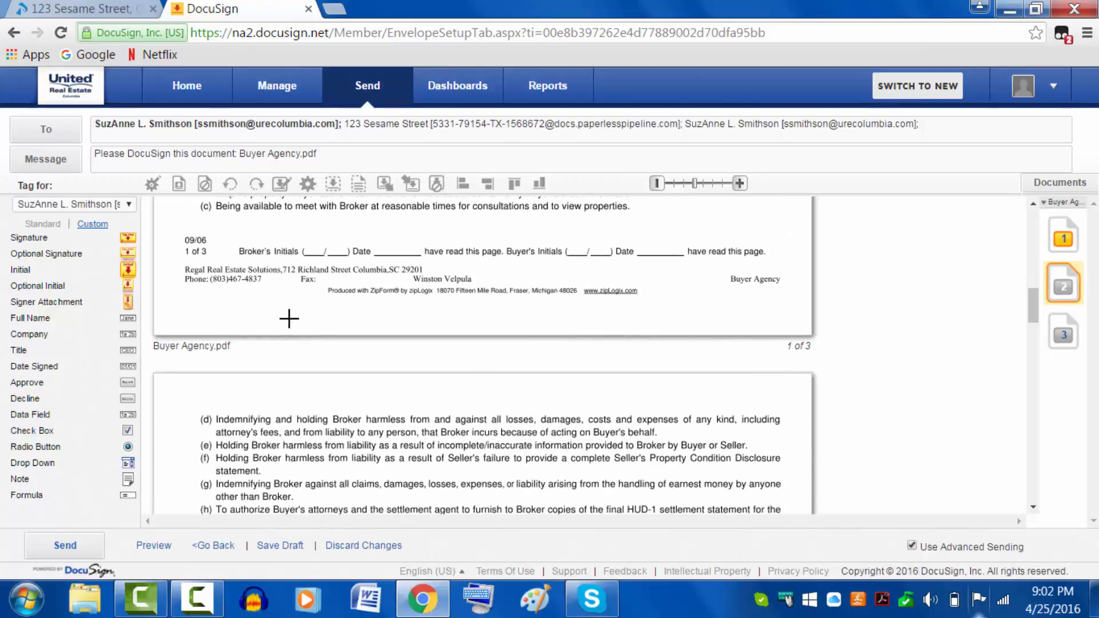
click(1049, 188)
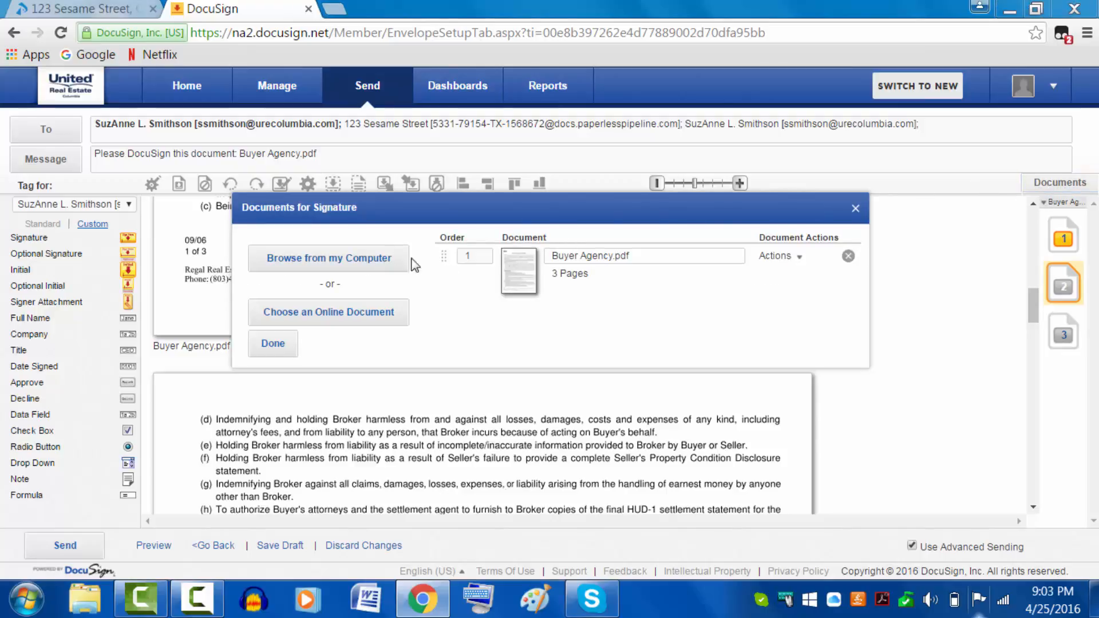
click(405, 262)
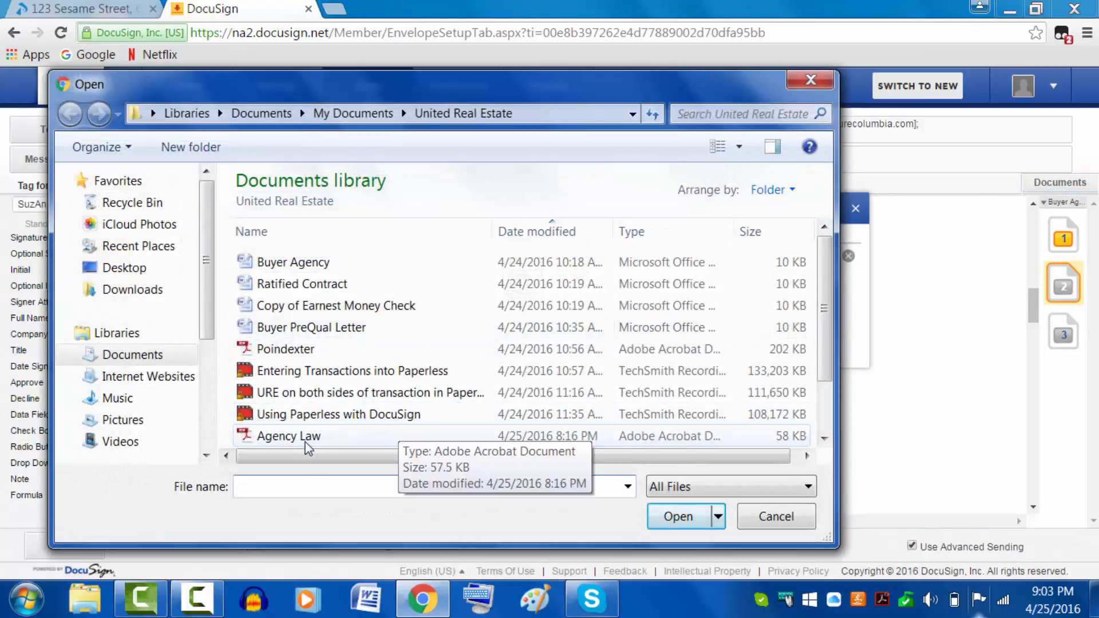
double_click(304, 437)
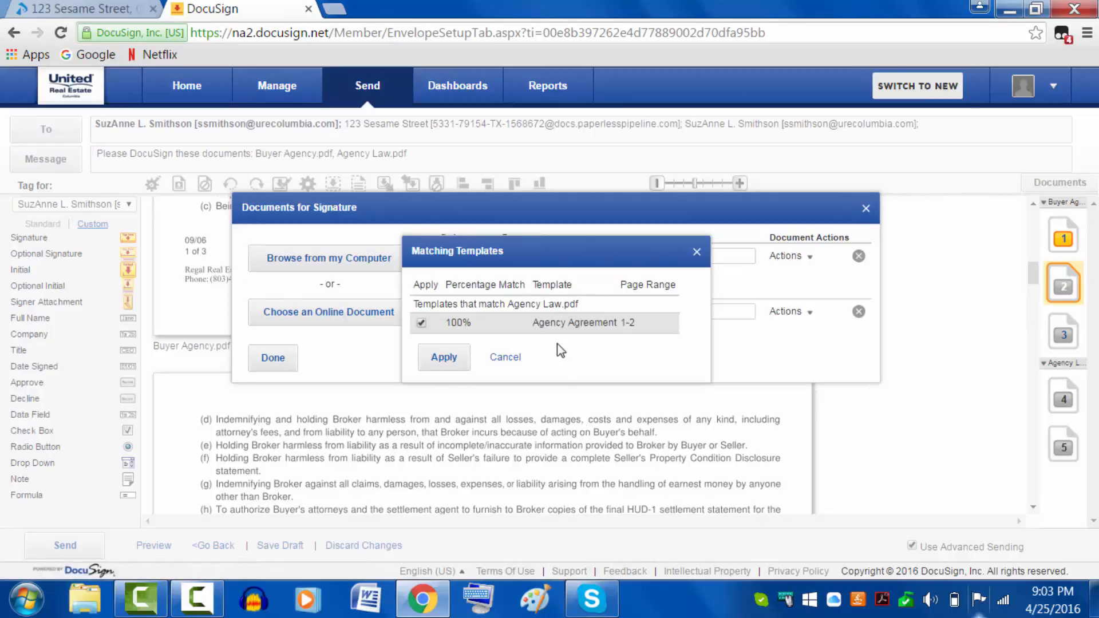
click(506, 357)
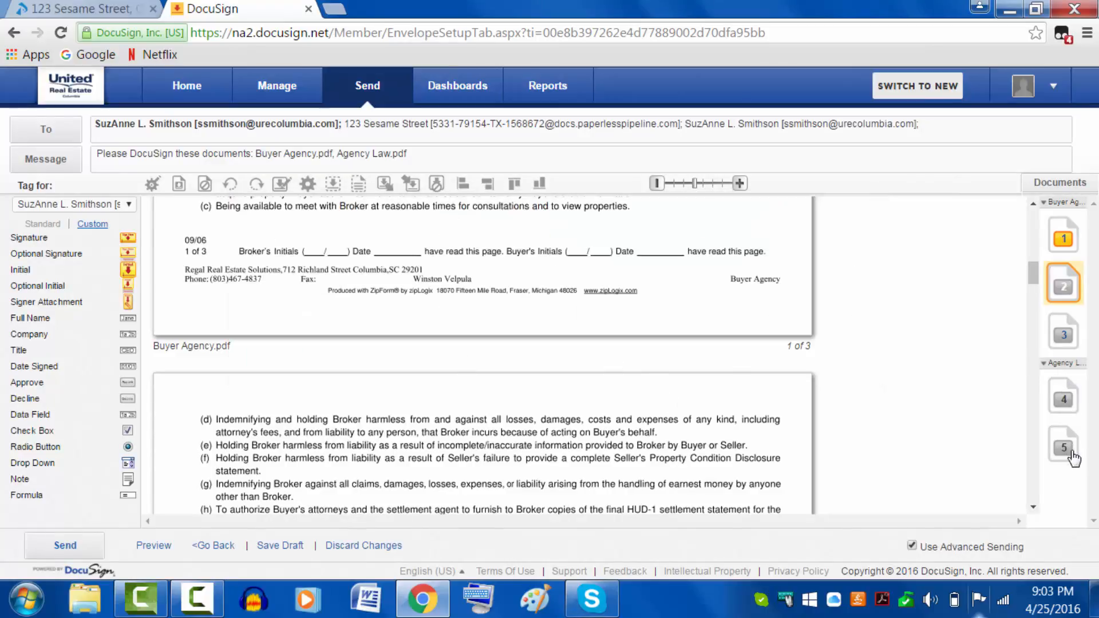
Add Poindexter.pdf from the computer's United Real Estate folder as the envelope's third document and finish editing the document list
scroll(682, 428, down, 15)
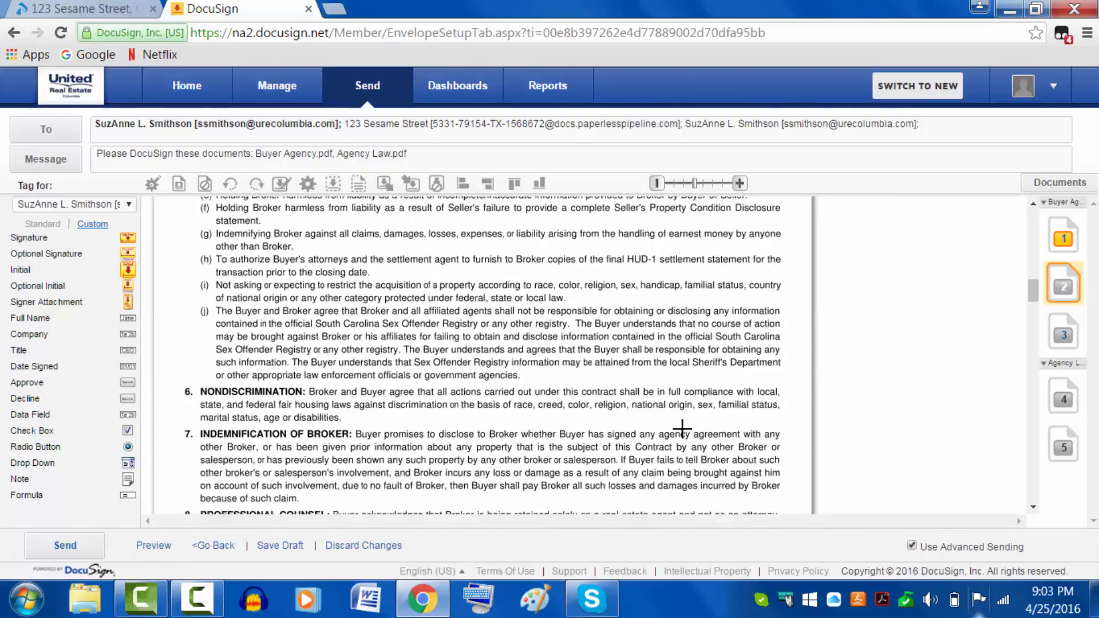
scroll(682, 427, down, 15)
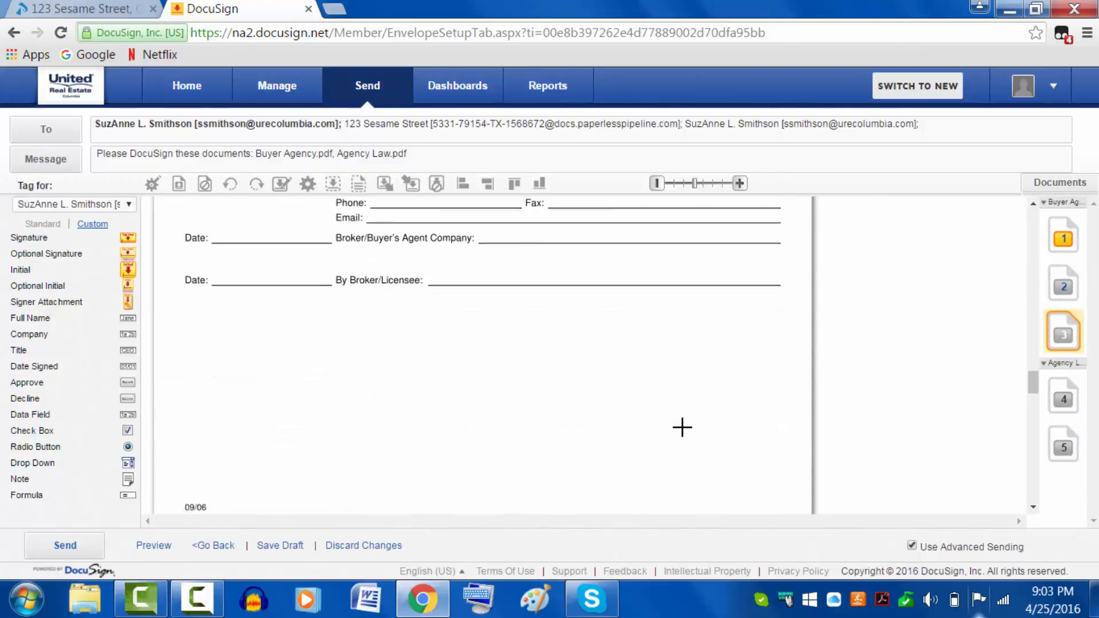
scroll(681, 427, down, 10)
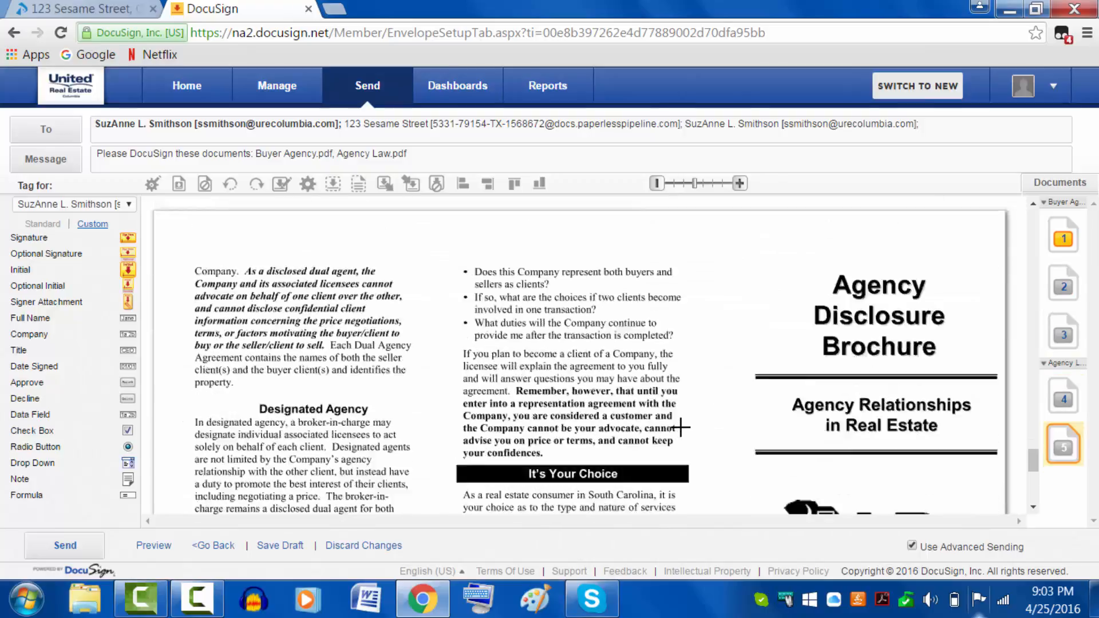
scroll(681, 427, up, 20)
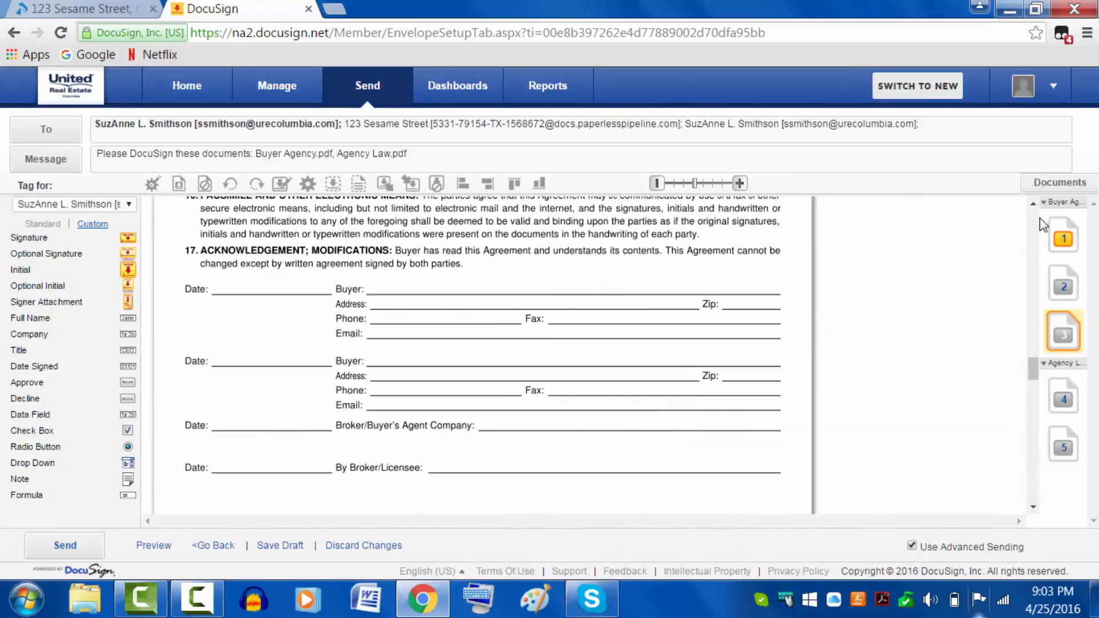
click(1051, 197)
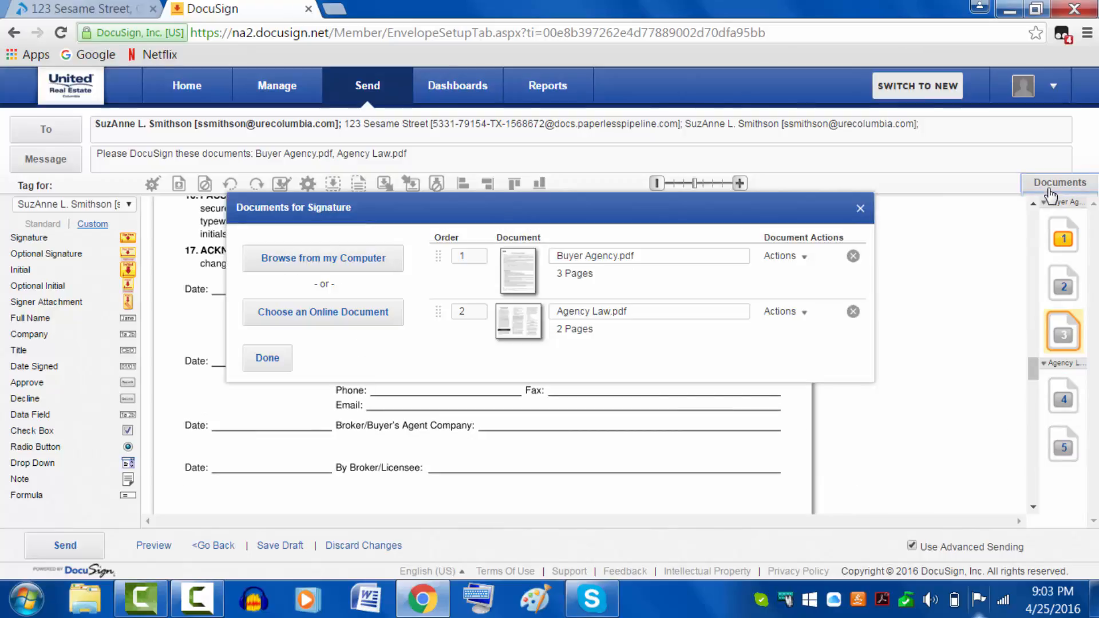
click(323, 258)
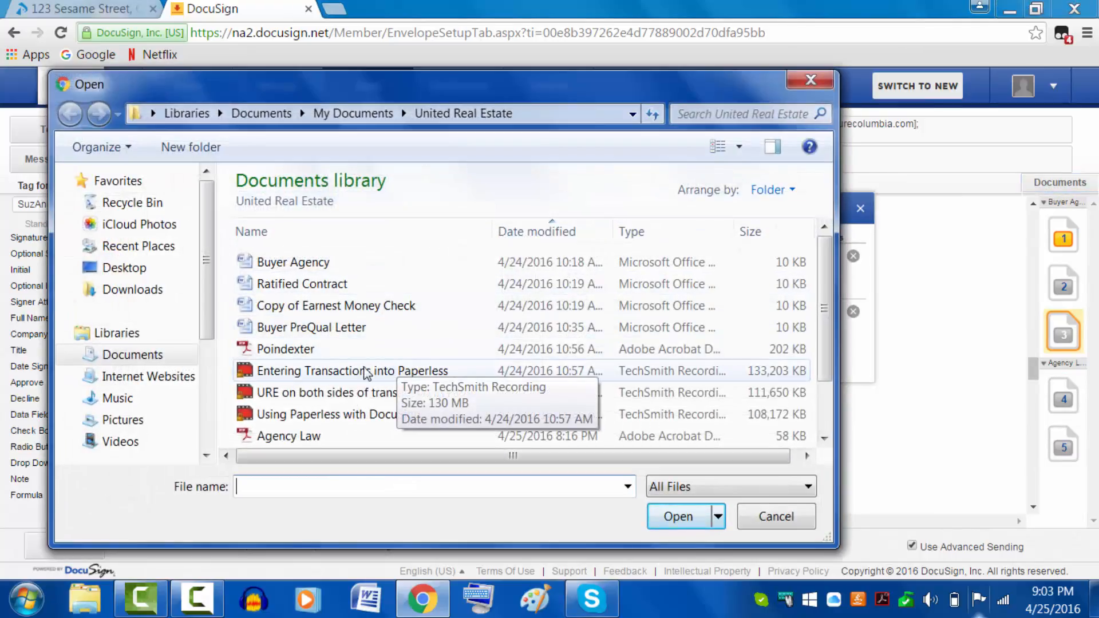
double_click(306, 347)
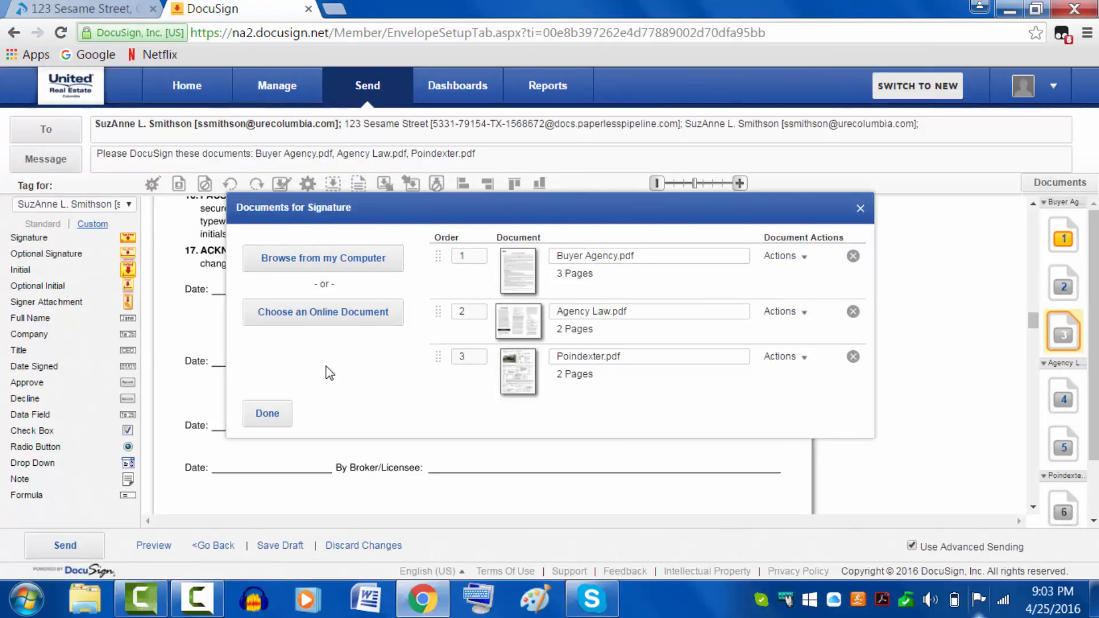
click(268, 414)
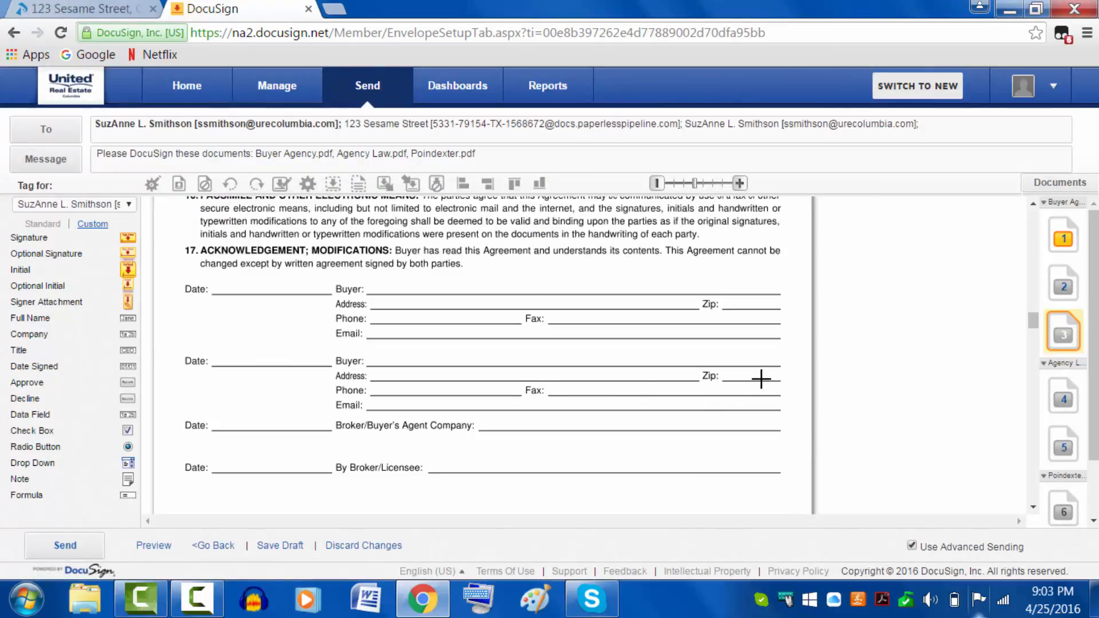
Delete both pages of Poindexter.pdf from the envelope
scroll(726, 336, down, 15)
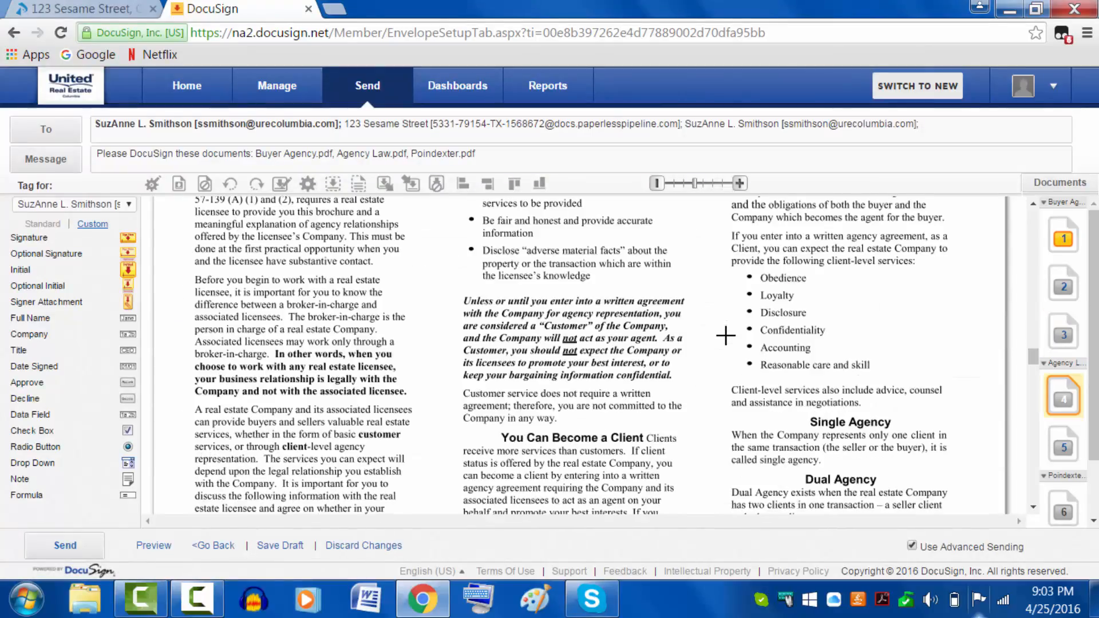
scroll(725, 335, down, 15)
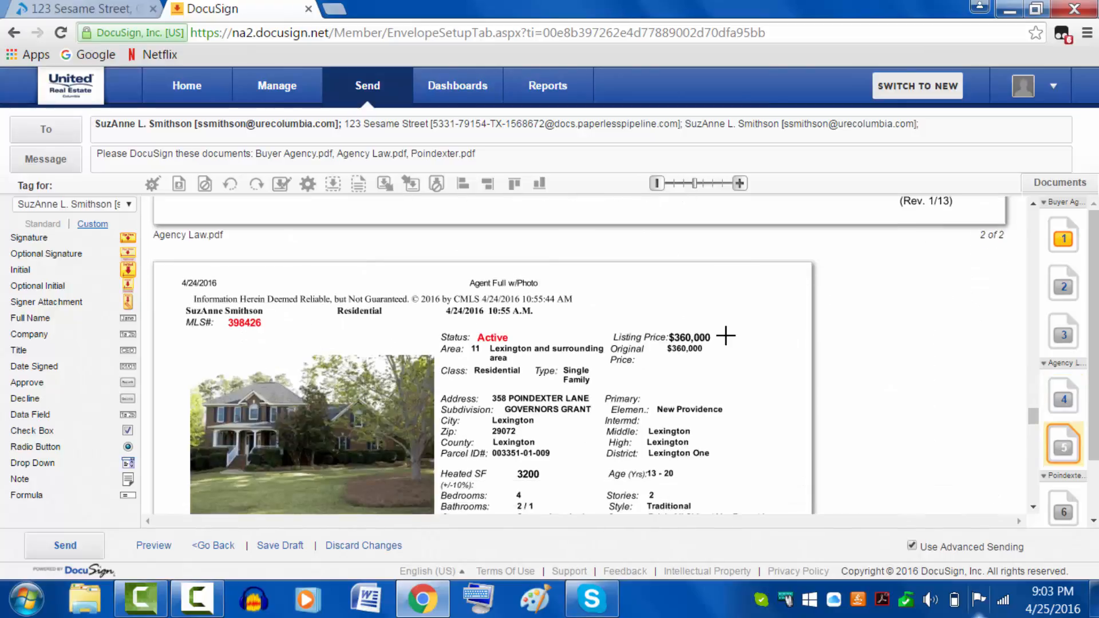
scroll(725, 336, down, 8)
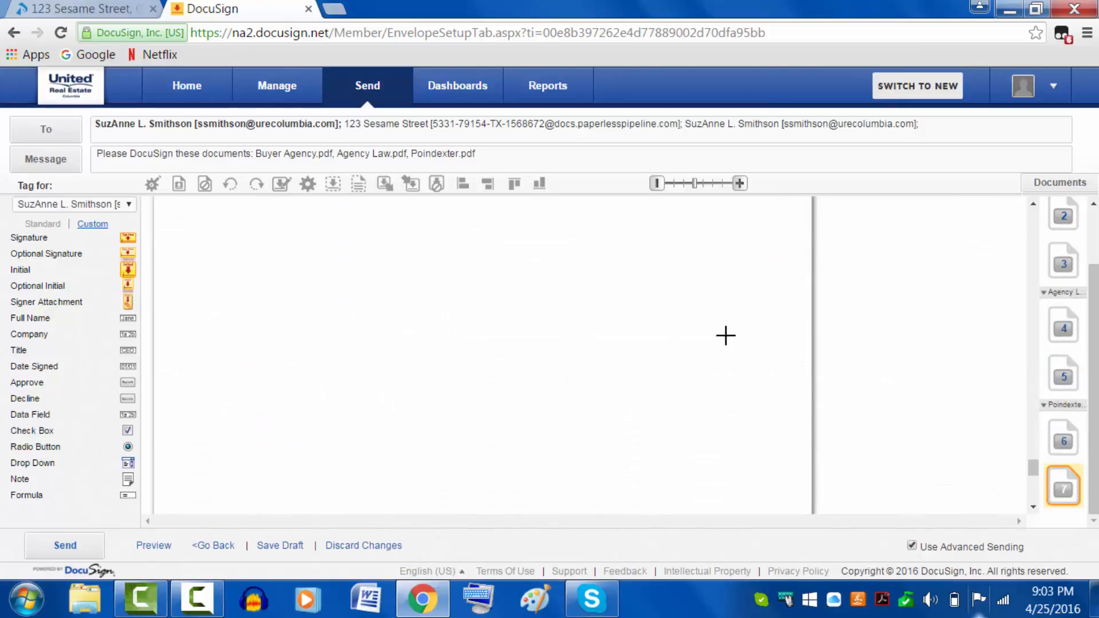
scroll(726, 338, up, 10)
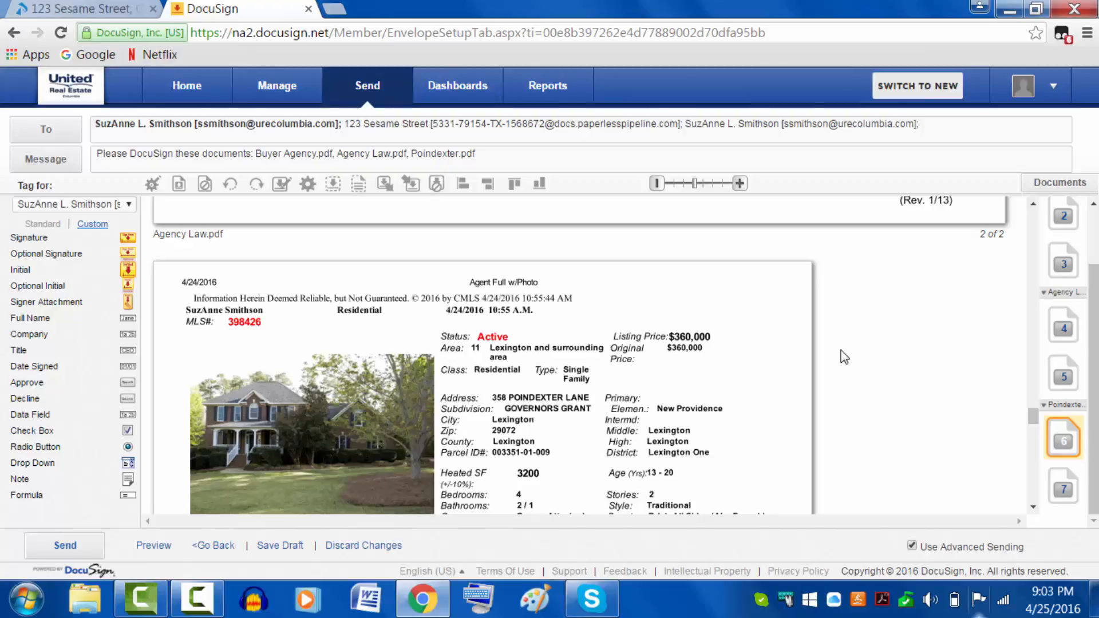
scroll(844, 357, down, 5)
scroll(845, 356, up, 5)
click(205, 184)
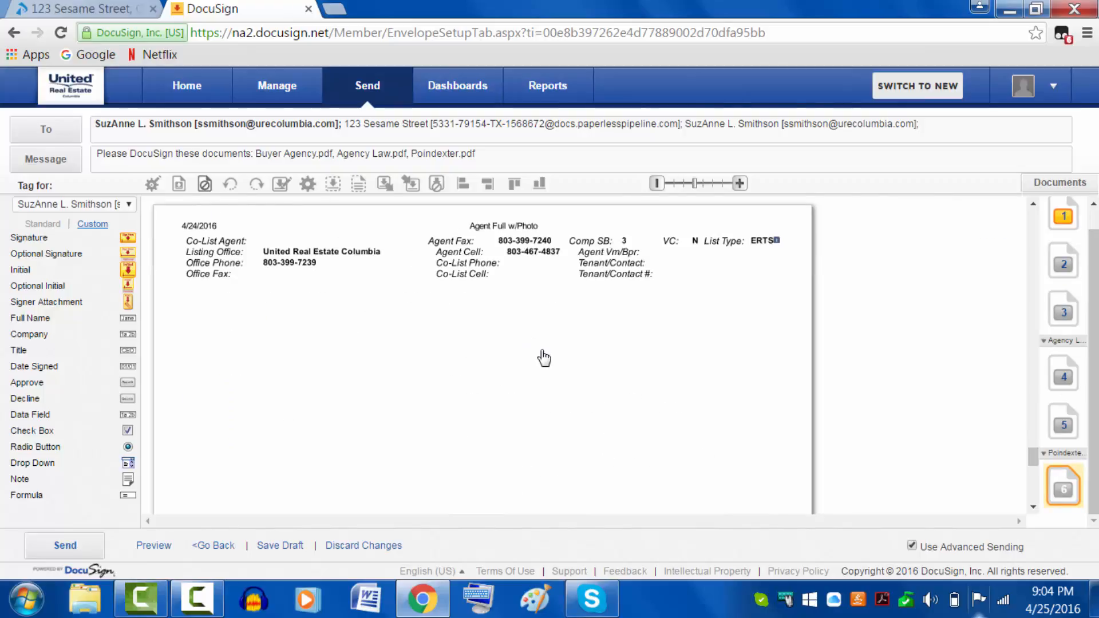
Rotate the first page of Agency Law.pdf counterclockwise through four quarter turns, back to its upright orientation
scroll(703, 424, up, 5)
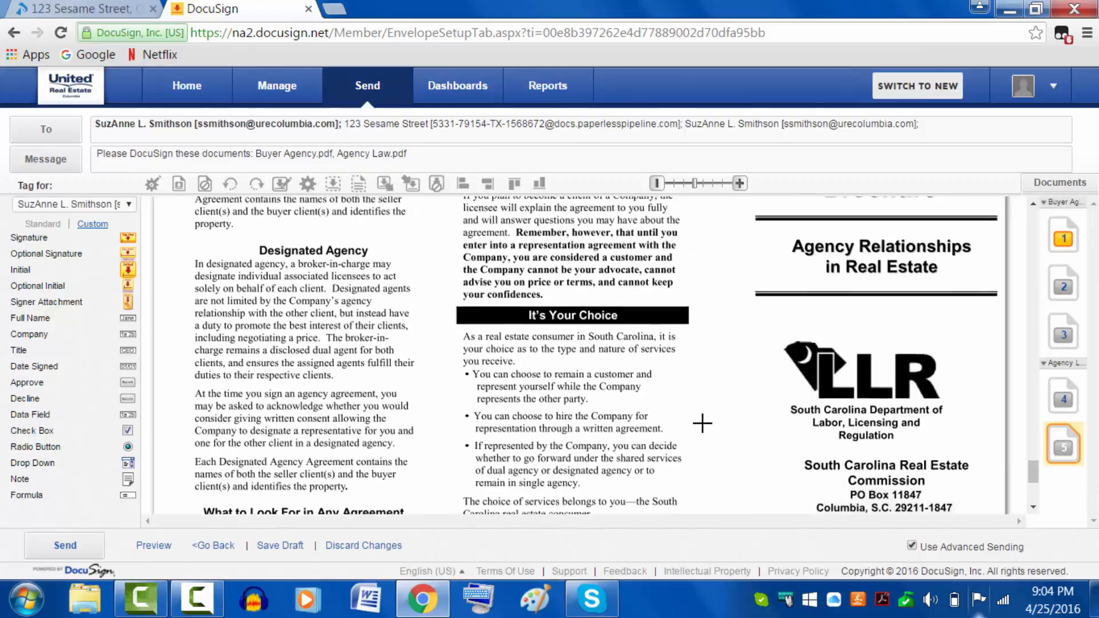
scroll(703, 424, up, 6)
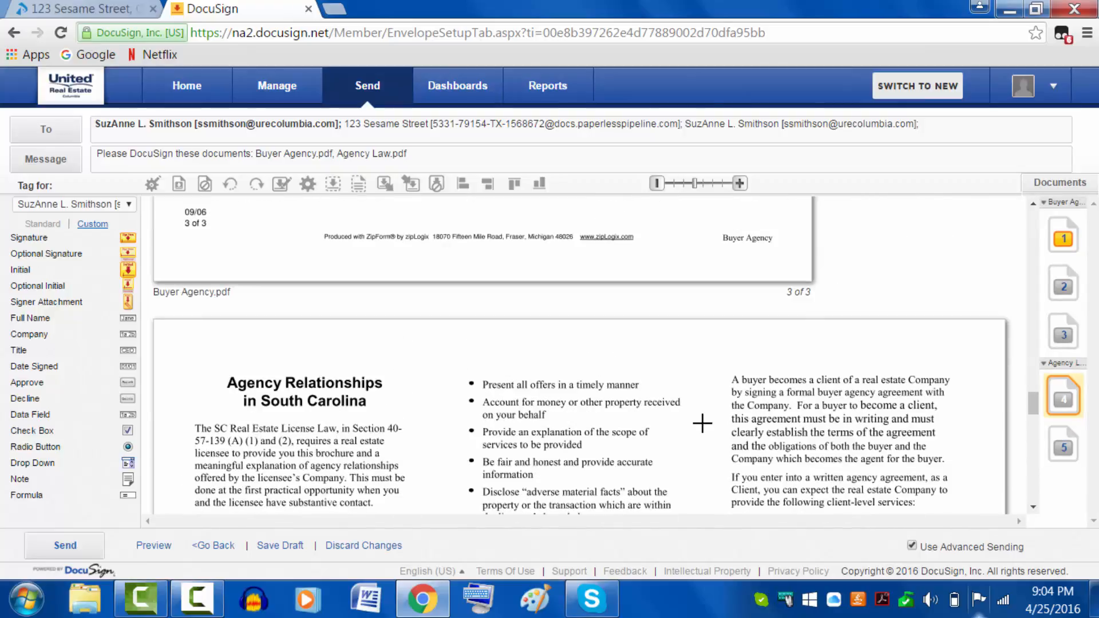
scroll(702, 424, down, 3)
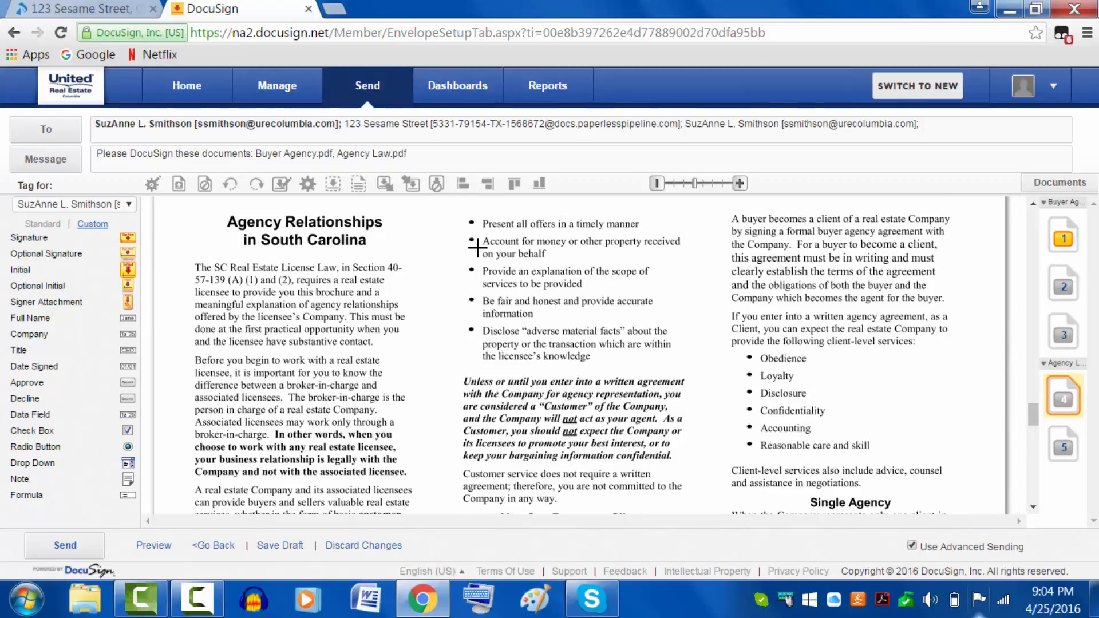
click(232, 184)
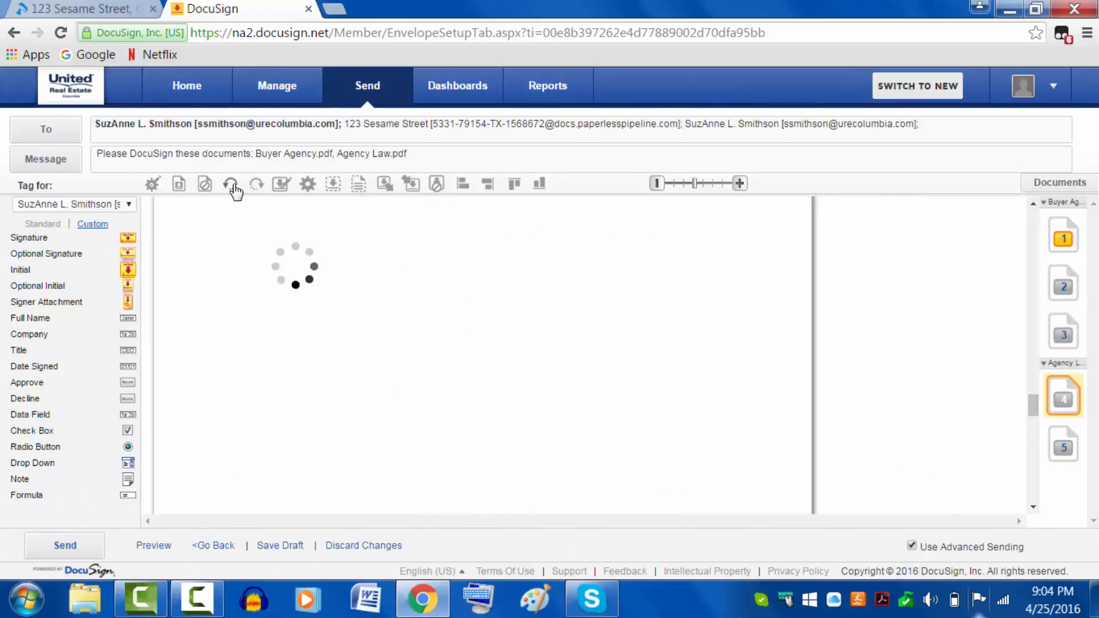
scroll(489, 353, up, 4)
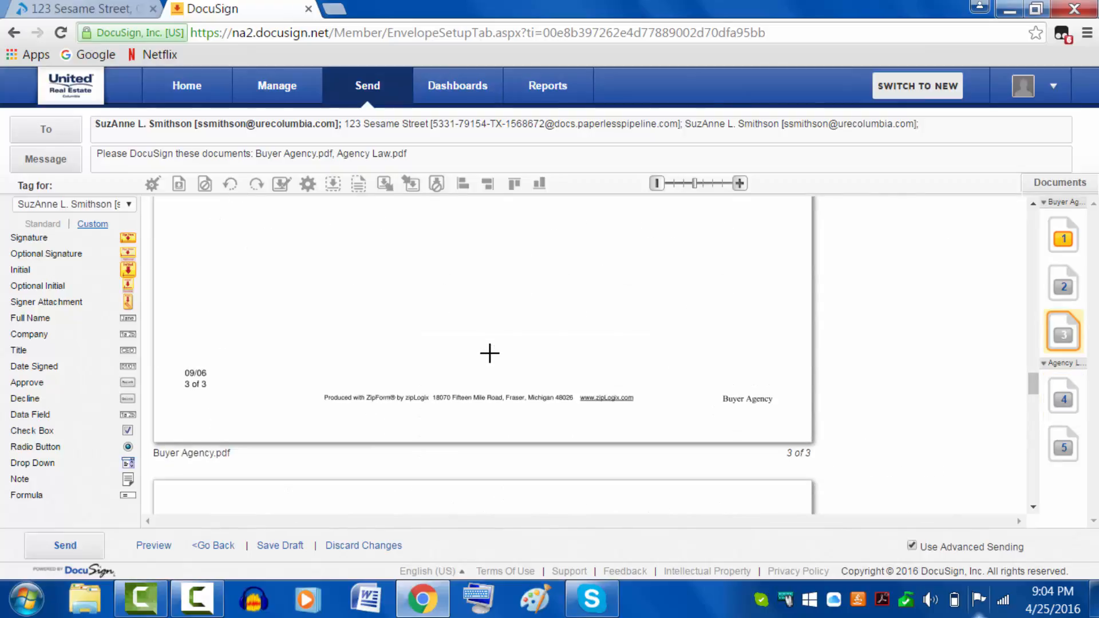
scroll(489, 353, down, 5)
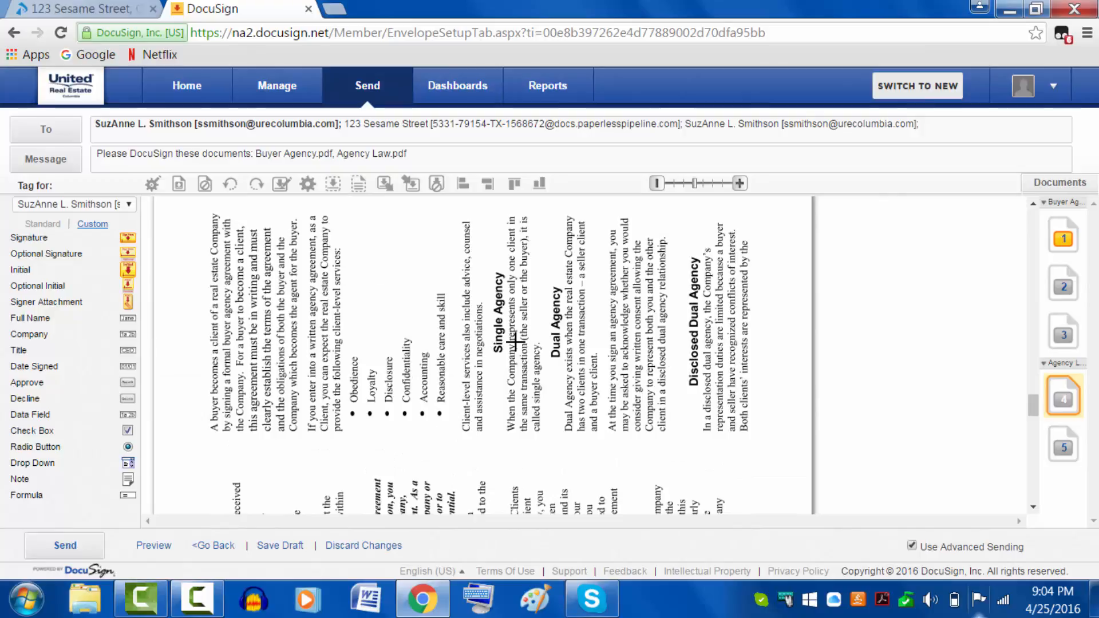
click(231, 184)
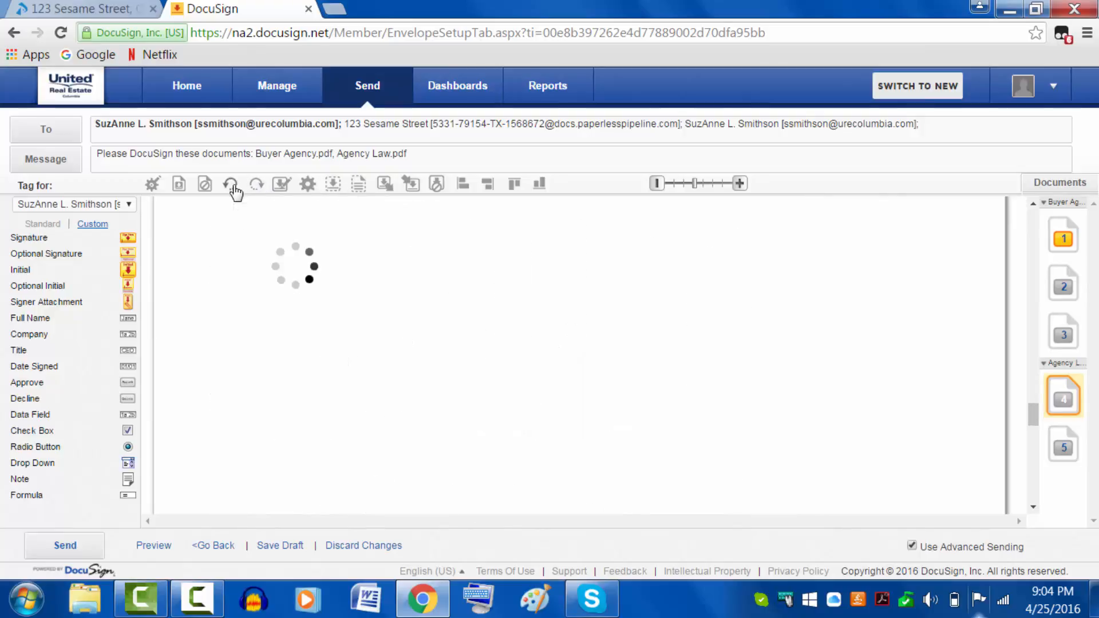
click(231, 184)
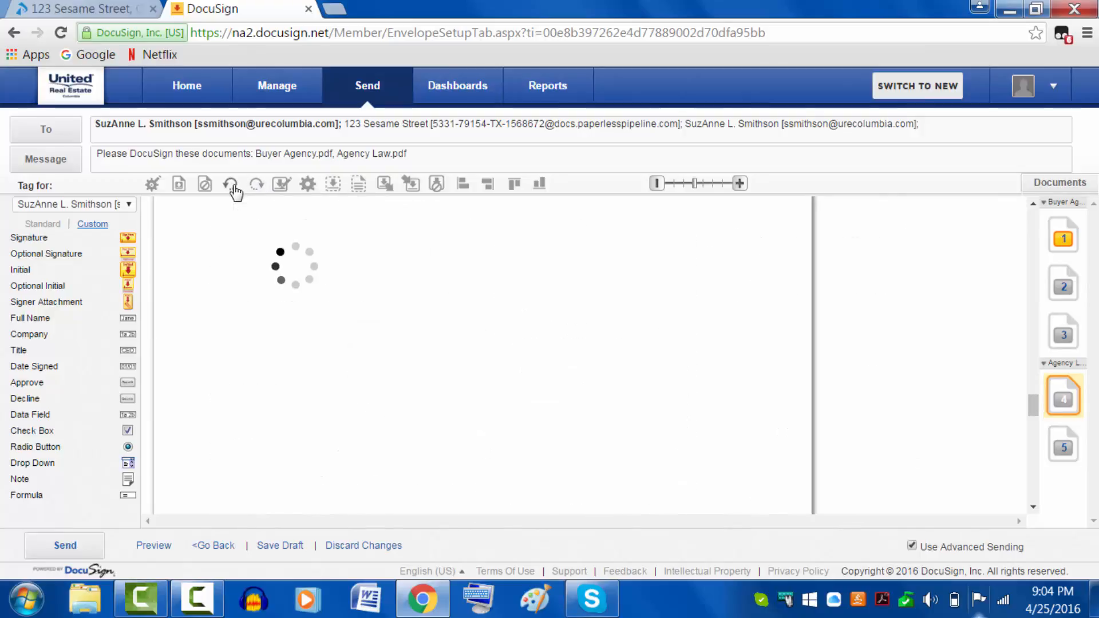
click(231, 184)
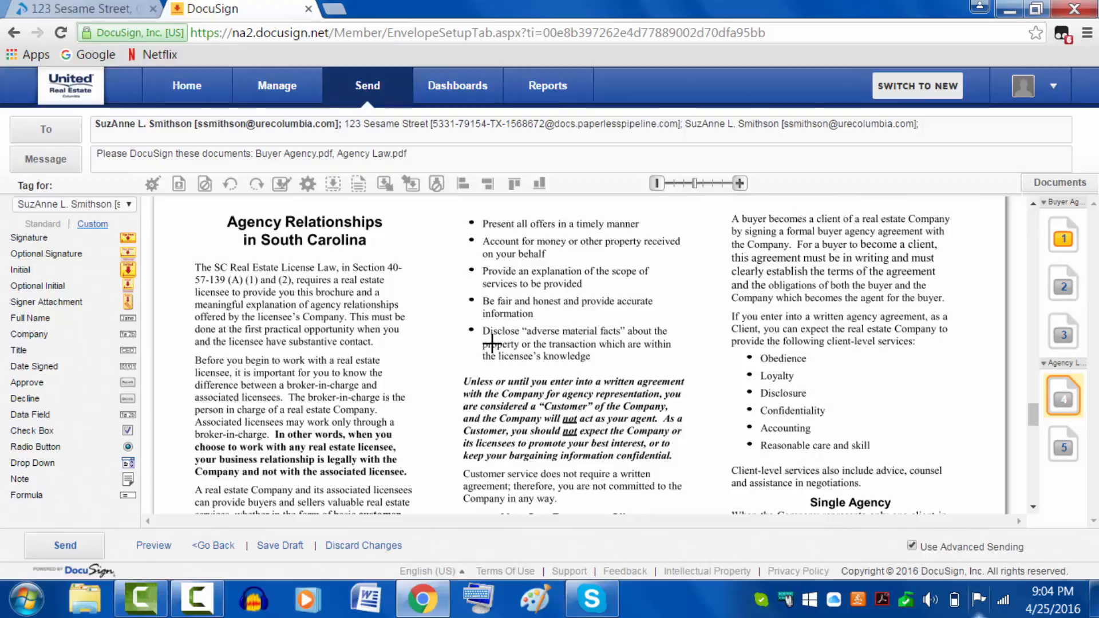
scroll(492, 343, down, 10)
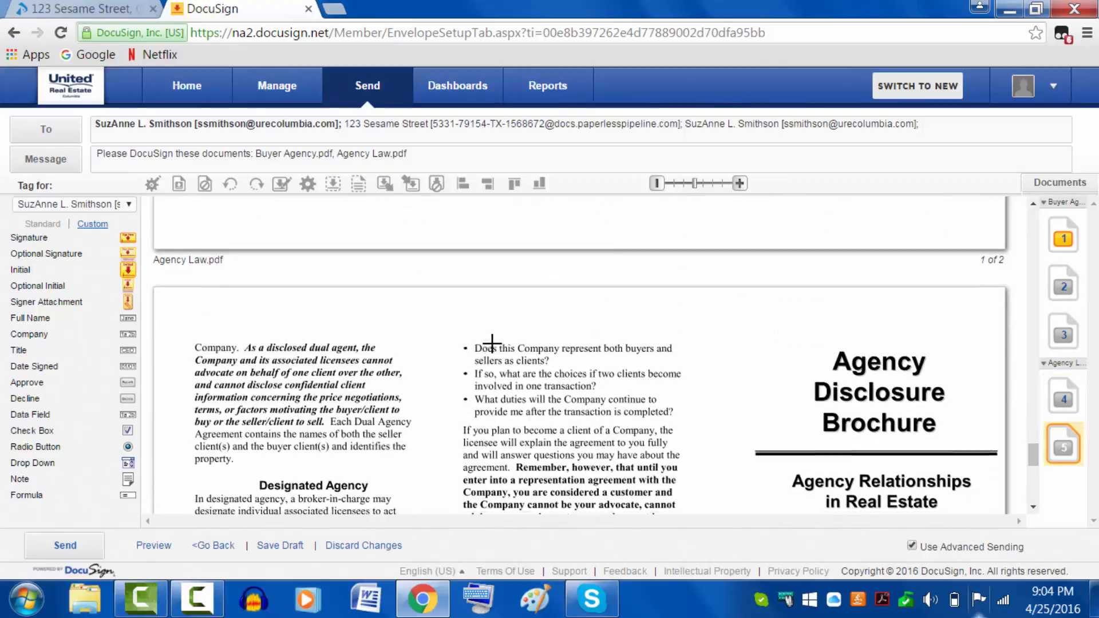
scroll(492, 344, down, 10)
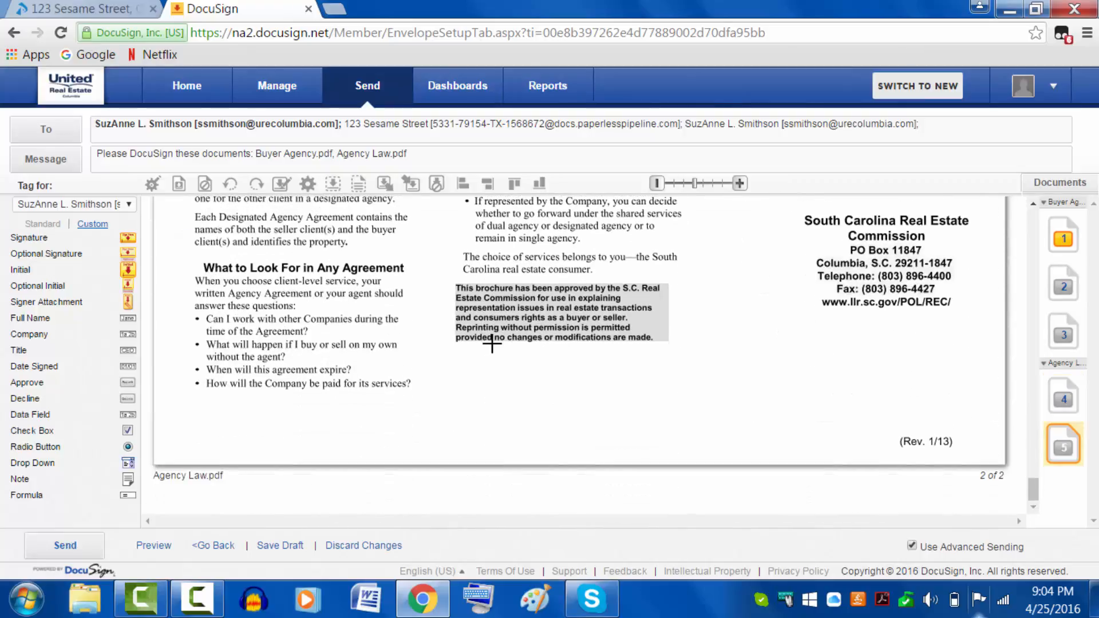
scroll(491, 344, up, 5)
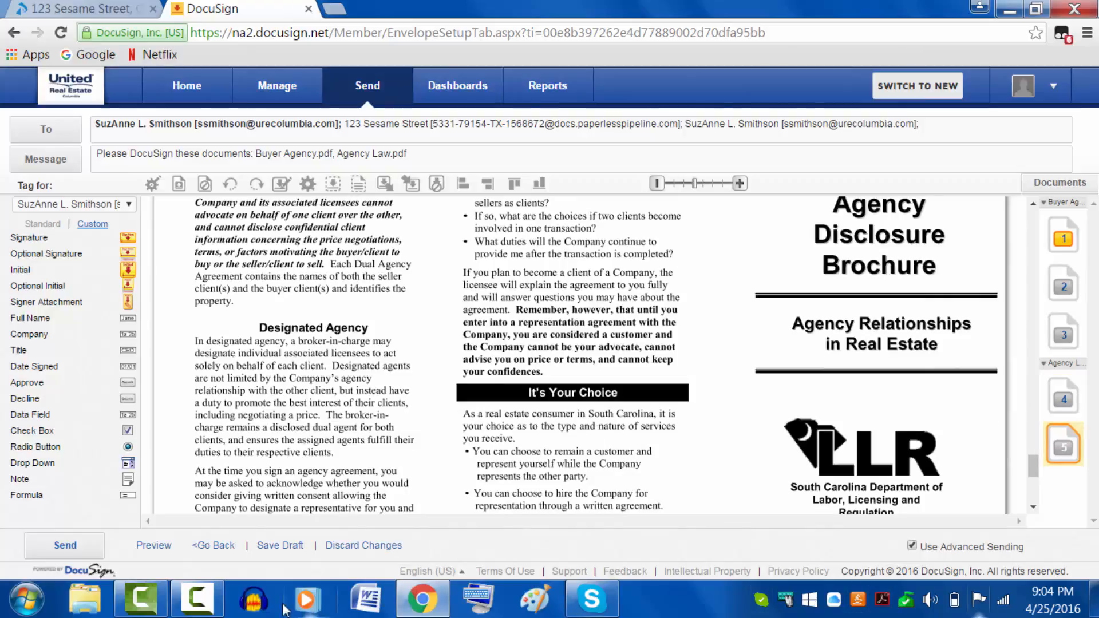
click(197, 599)
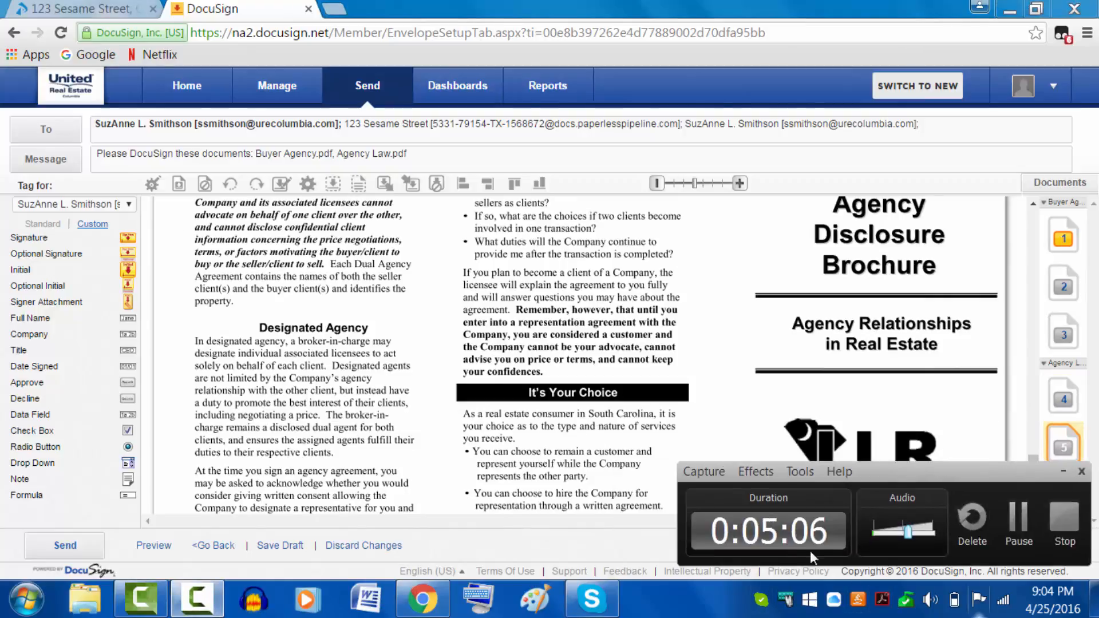
click(1025, 519)
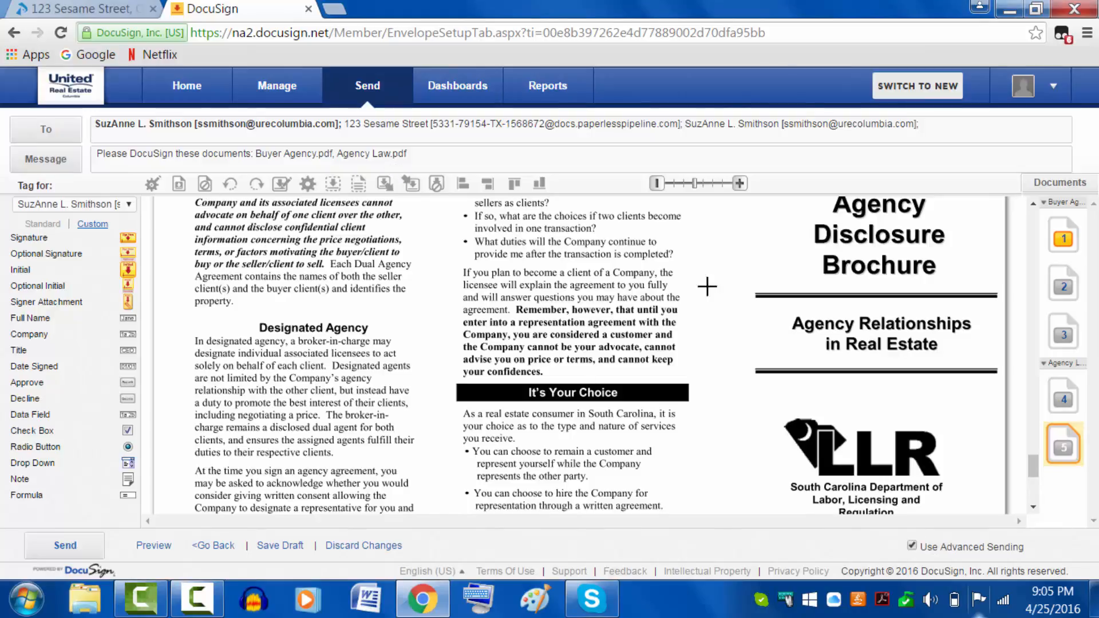
Replace the email subject to all recipients with "Buyer Agency Agreement from United Real Estate Columbia"
click(55, 165)
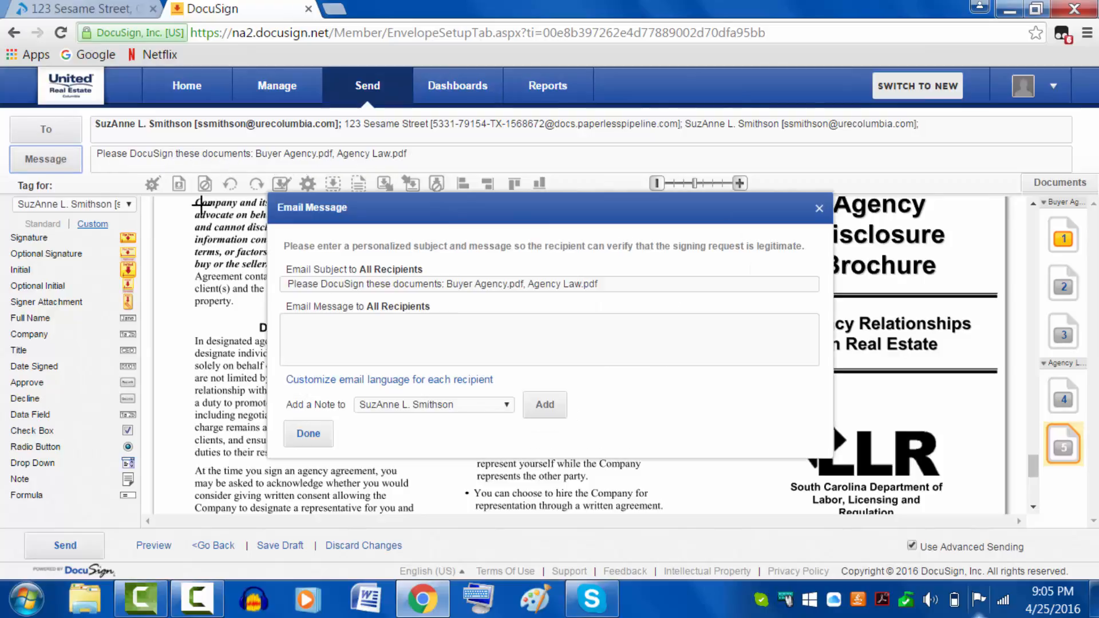
click(613, 282)
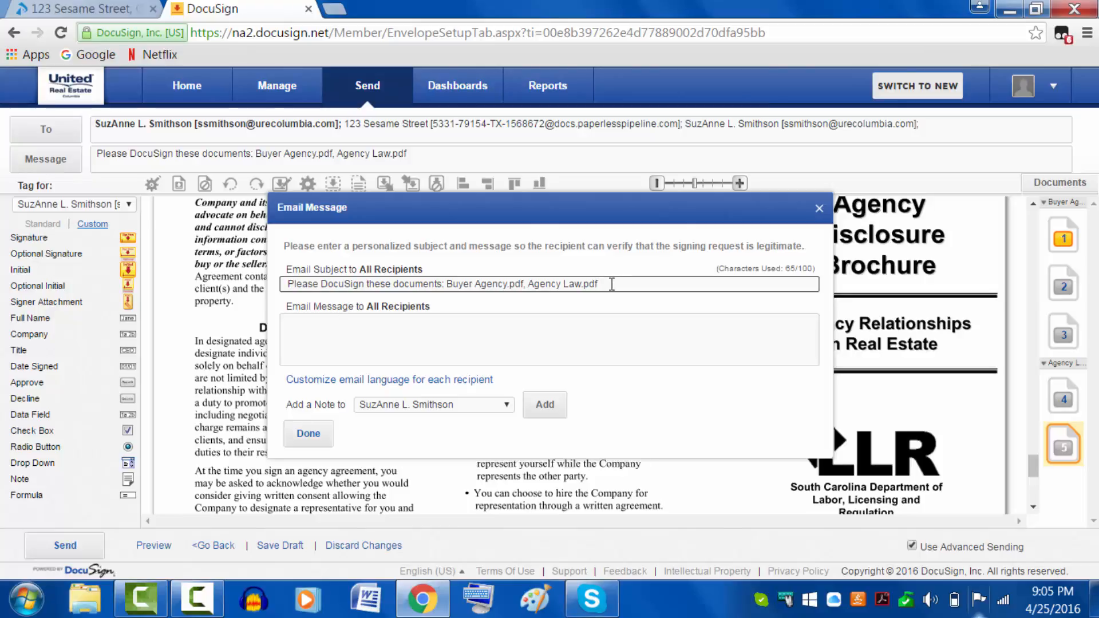
key(BackSpace)
key(BackSpace)
key(BackSpace)
key(BackSpace)
key(BackSpace)
key(BackSpace)
key(BackSpace)
key(BackSpace)
key(BackSpace)
key(BackSpace)
key(BackSpace)
key(BackSpace)
key(BackSpace)
key(BackSpace)
key(BackSpace)
key(BackSpace)
key(BackSpace)
key(BackSpace)
key(BackSpace)
key(BackSpace)
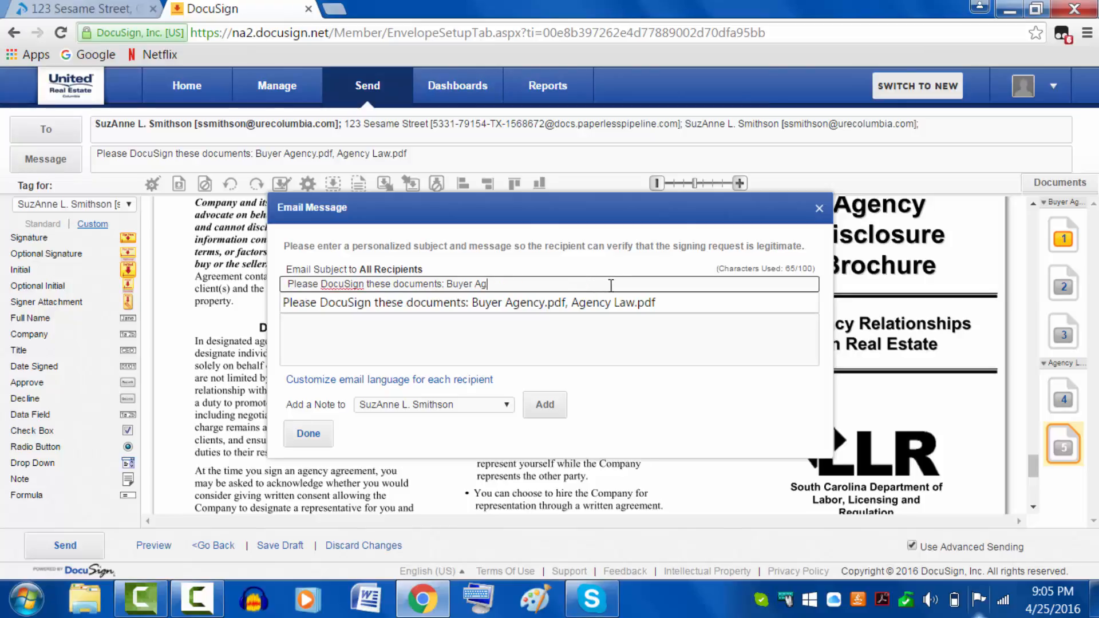
key(BackSpace)
key(BackSpace)
key(BackSpace)
key(BackSpace)
key(BackSpace)
key(BackSpace)
key(BackSpace)
key(BackSpace)
key(BackSpace)
key(BackSpace)
key(BackSpace)
key(BackSpace)
key(BackSpace)
key(BackSpace)
key(BackSpace)
key(BackSpace)
key(BackSpace)
key(BackSpace)
key(BackSpace)
key(BackSpace)
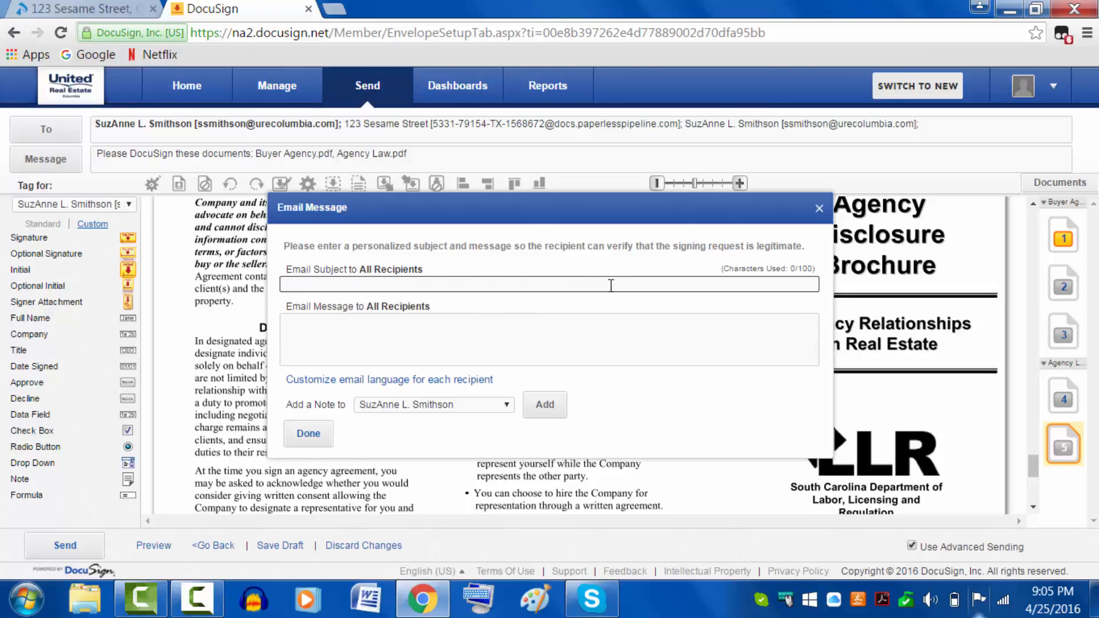
text(Buyer AGe)
key(BackSpace)
key(BackSpace)
text(gency)
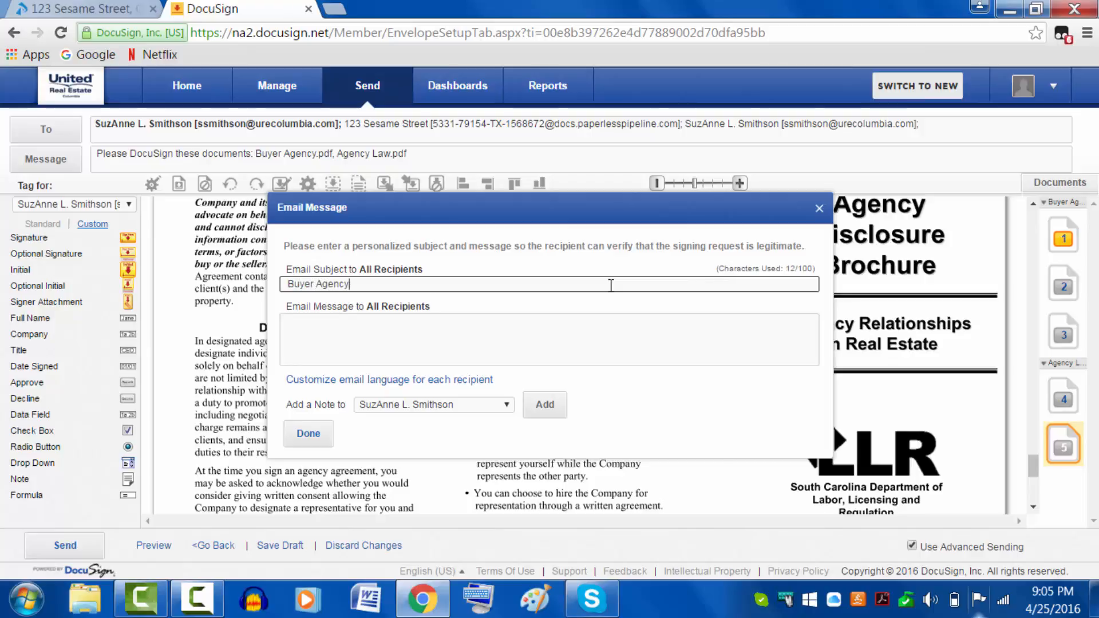
text( Agreement from United Real Estate Columbia)
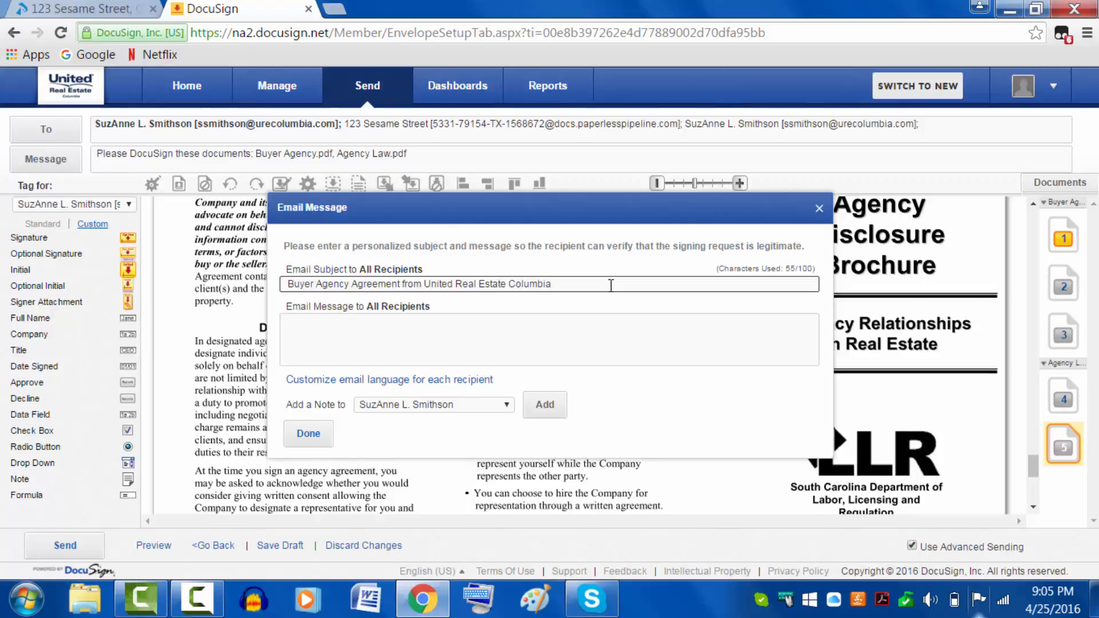
click(354, 327)
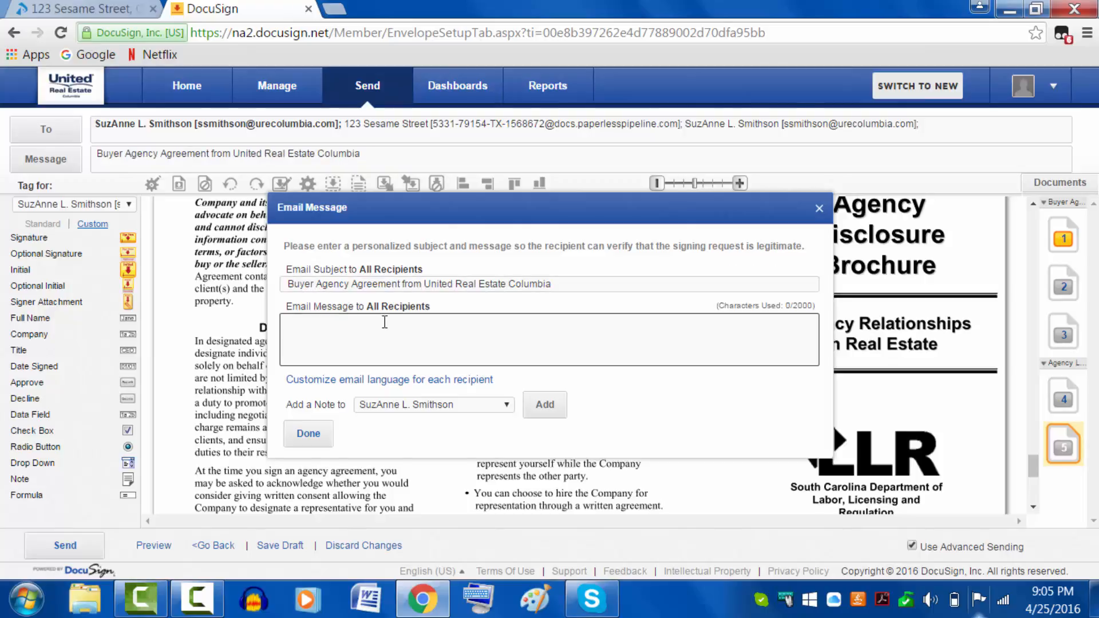
Add a blank individual note for the recipient named after the property address and finish editing the email message
click(507, 405)
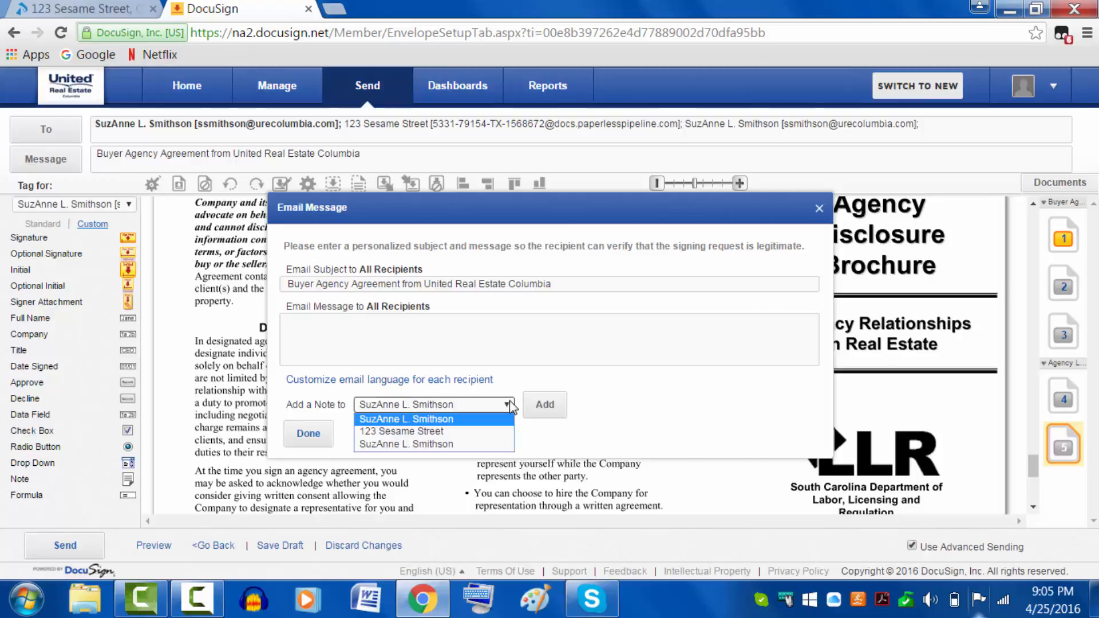
click(441, 431)
click(560, 408)
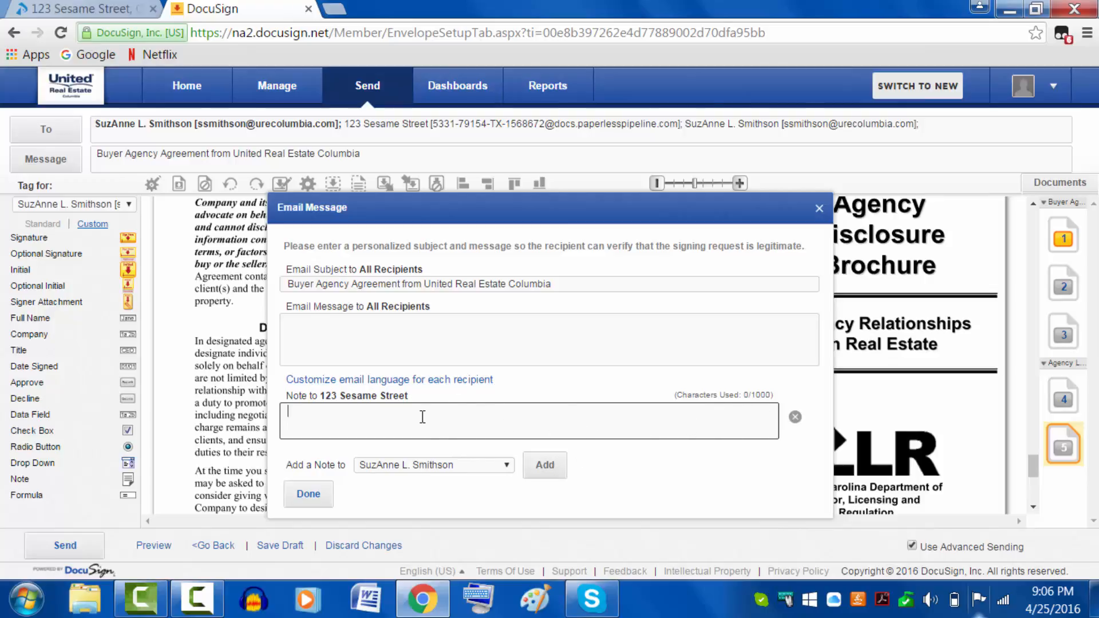
click(310, 494)
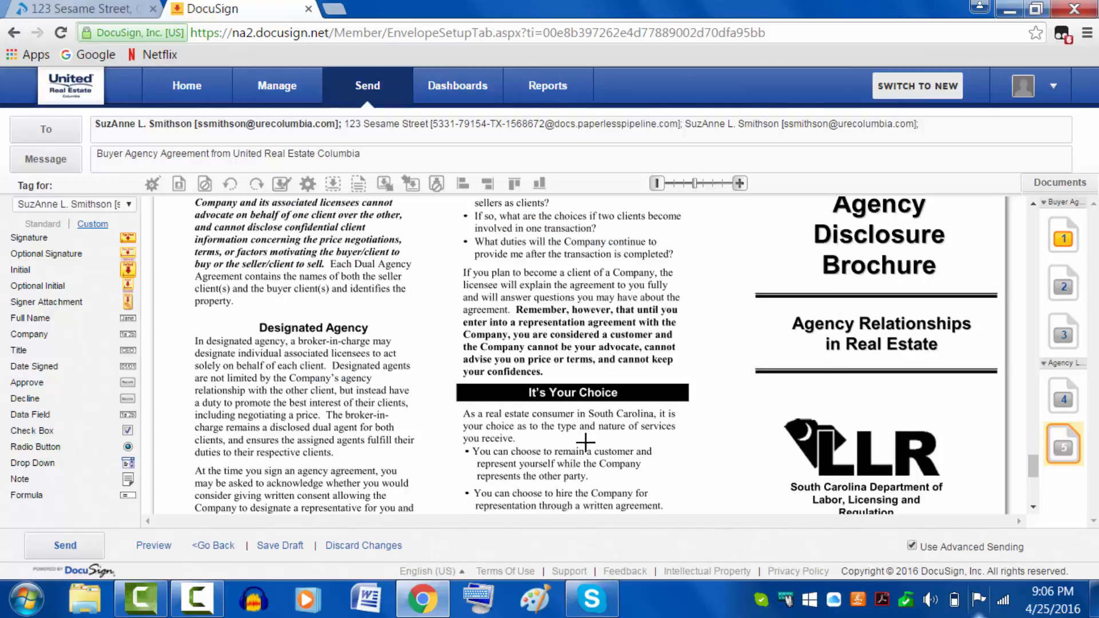